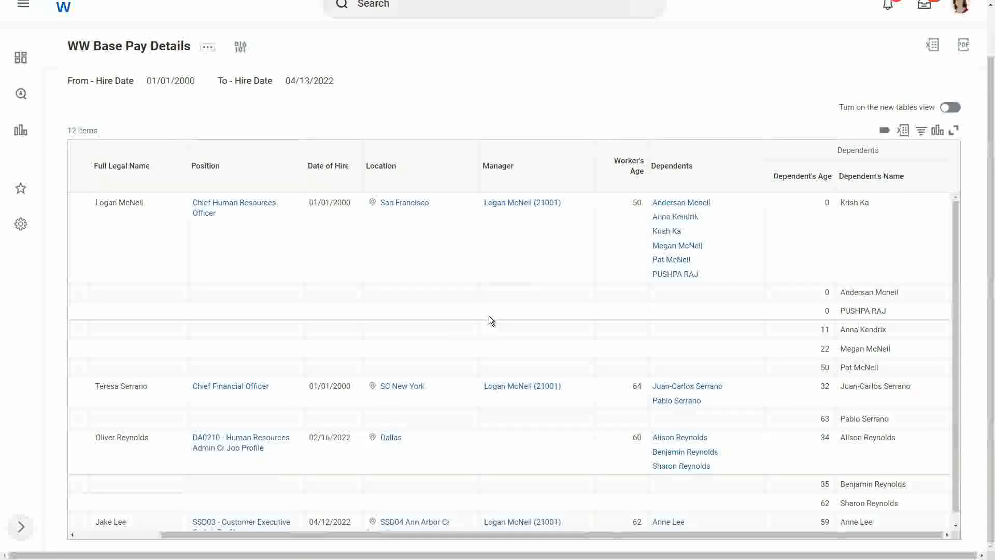
# Review the WW Base Pay Details output and open its custom report definition for editing.
pyautogui.scroll(-1, 489, 317)
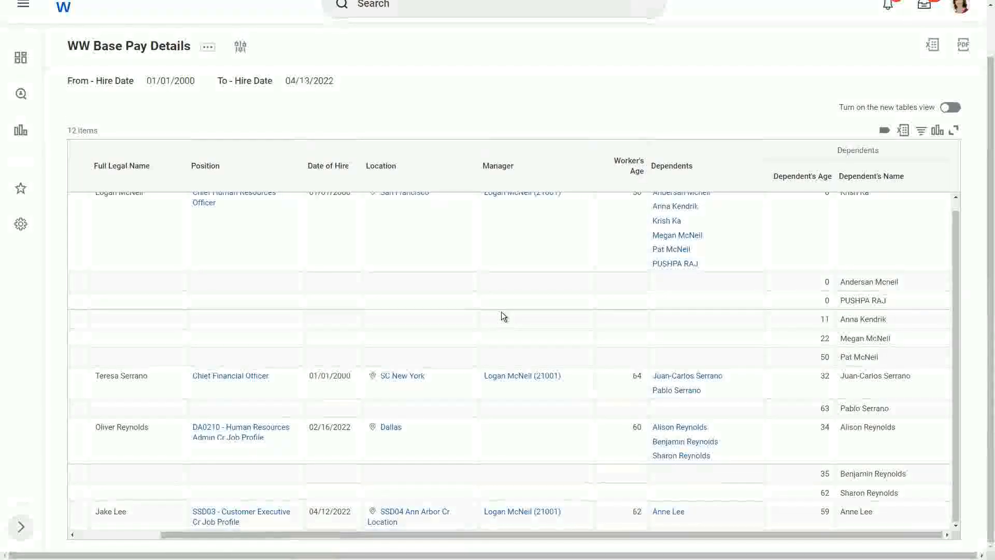
pyautogui.click(502, 311)
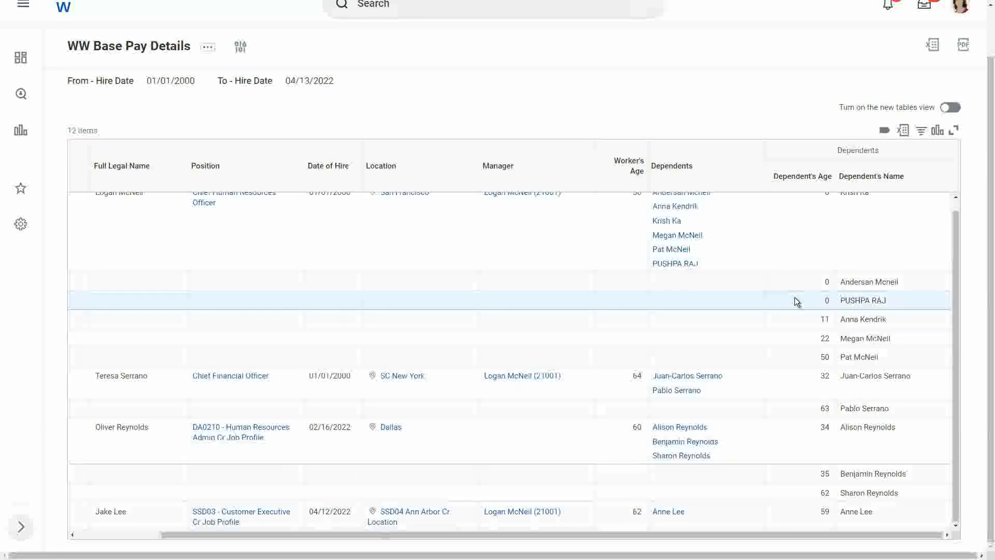
pyautogui.click(208, 47)
pyautogui.moveTo(276, 97)
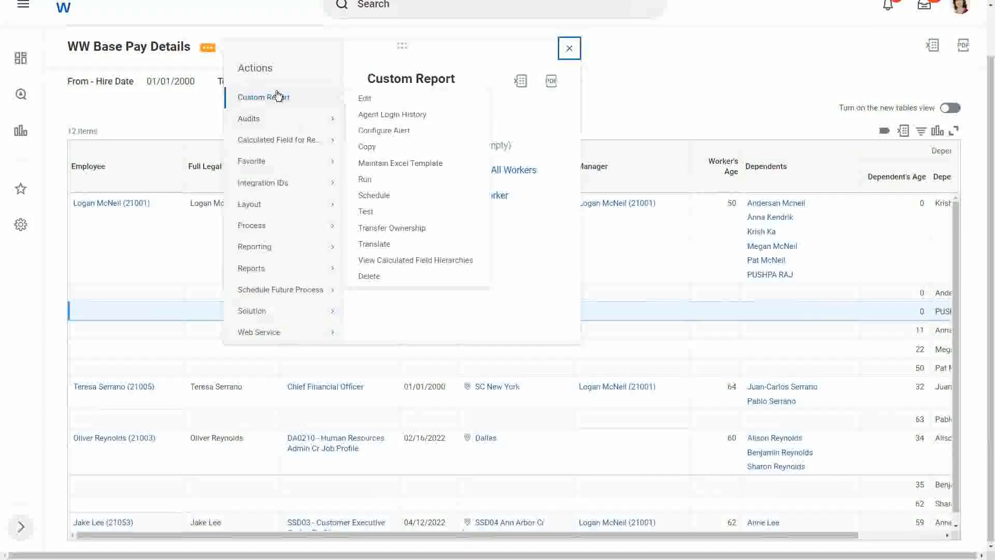
pyautogui.click(366, 98)
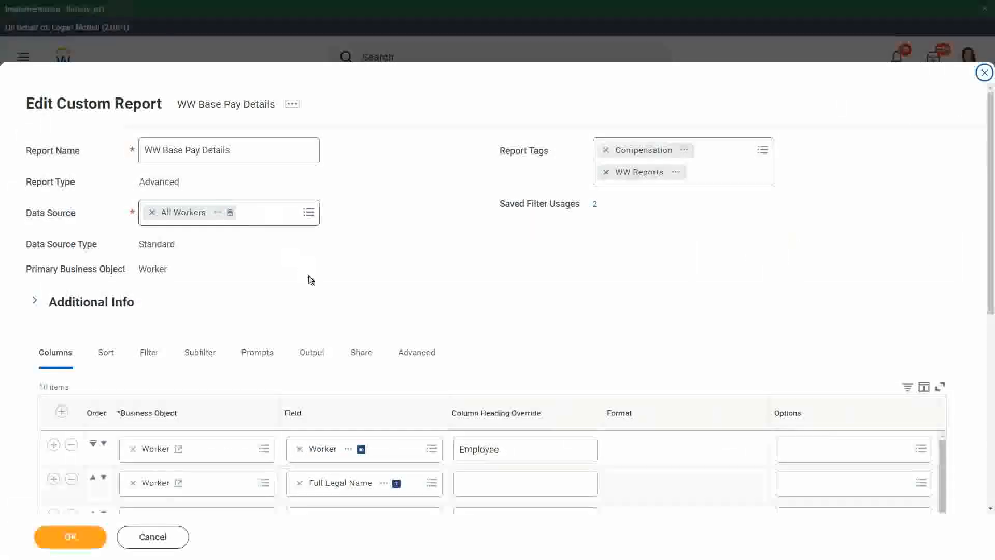
# Remove the Dependents field of the Worker business object from the report's columns.
pyautogui.scroll(-3, 309, 275)
pyautogui.scroll(-3, 309, 275)
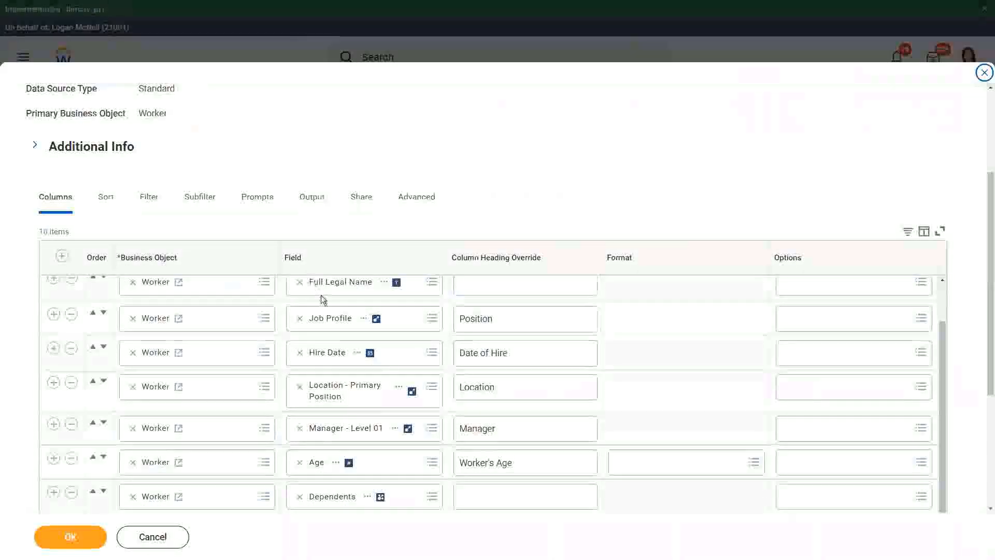
pyautogui.scroll(-2, 351, 444)
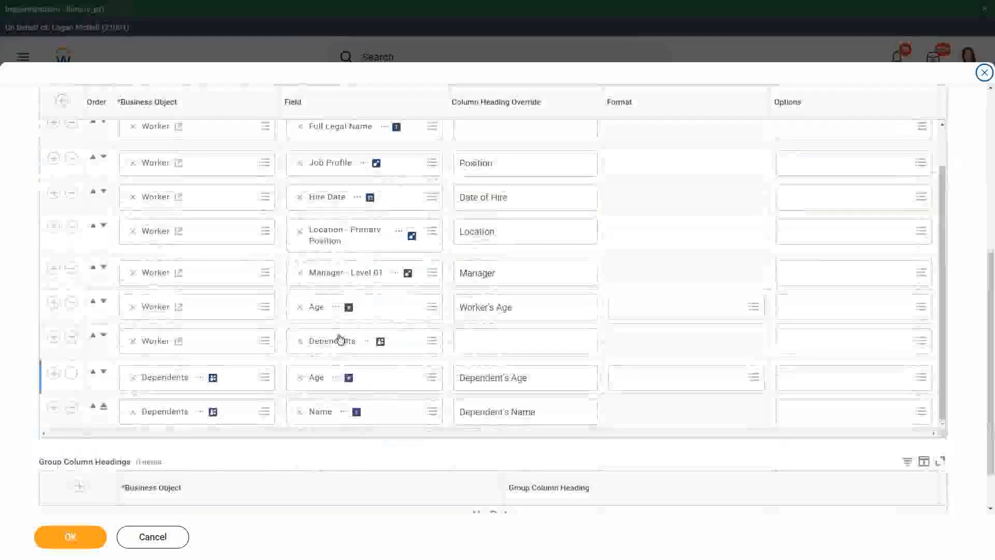
pyautogui.click(71, 339)
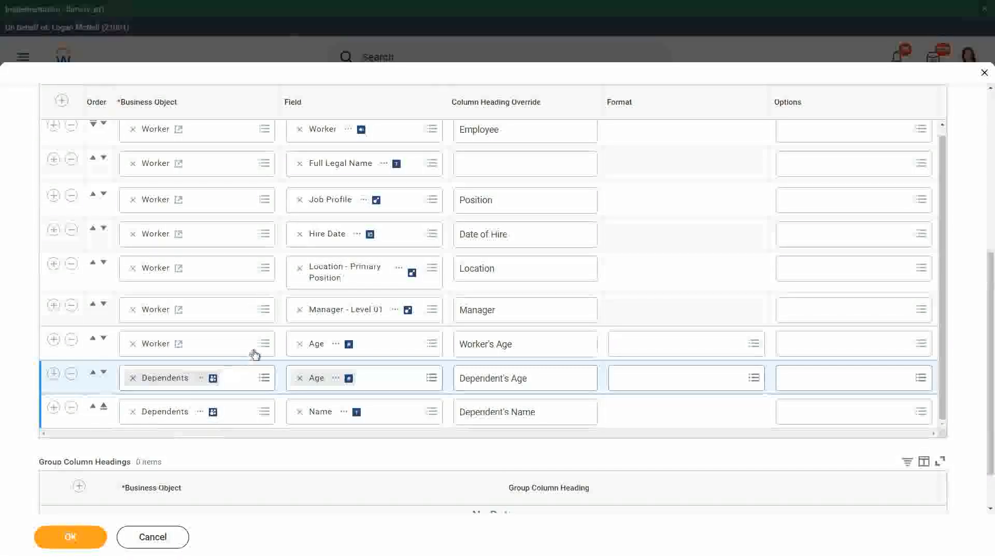
# Add an instance filter condition after the Dependents one and list the fields on the report for it.
pyautogui.scroll(1, 256, 352)
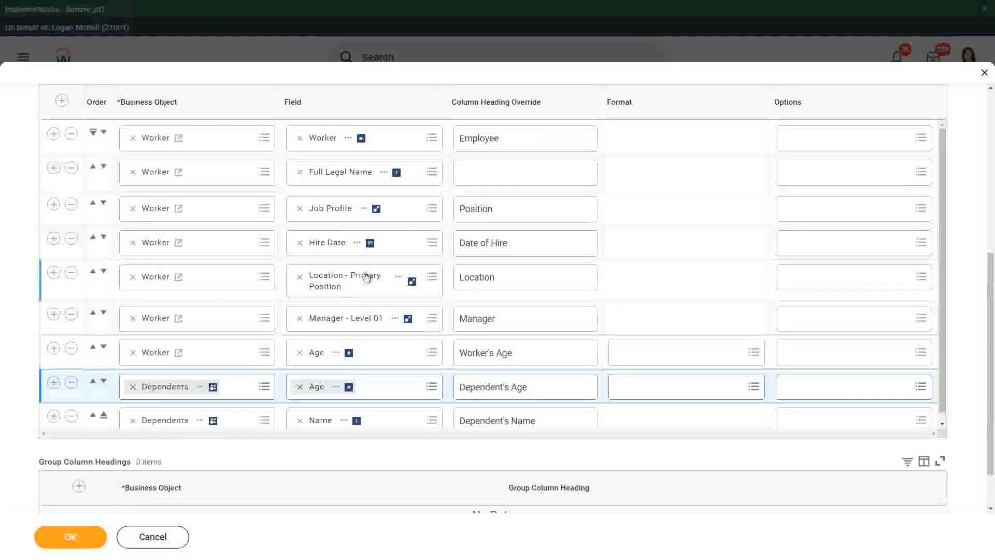
pyautogui.scroll(5, 366, 277)
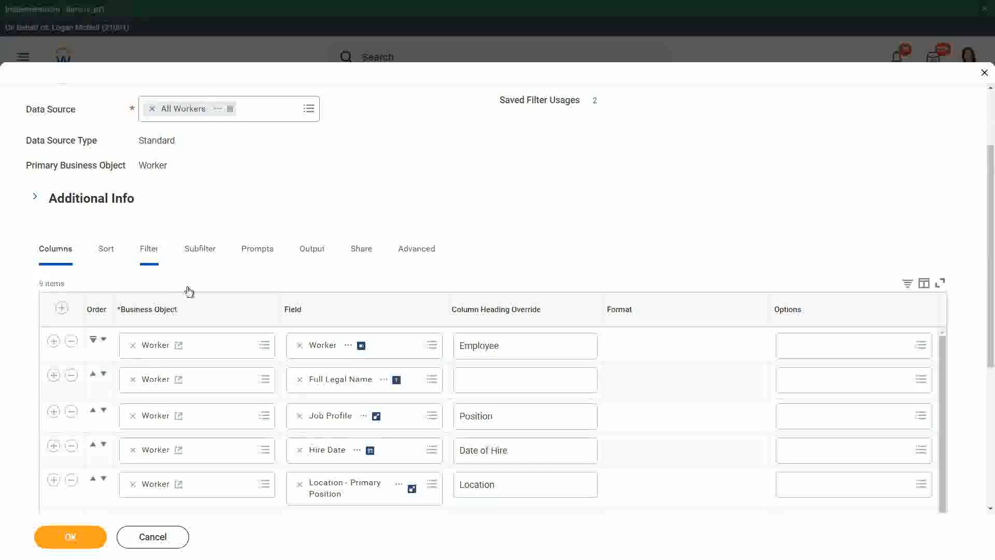
pyautogui.scroll(-4, 238, 291)
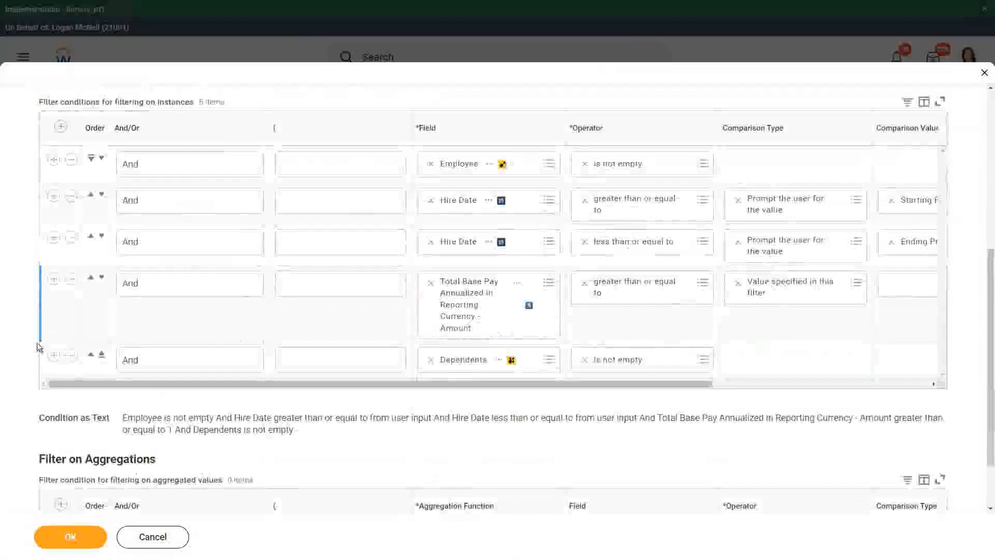
pyautogui.click(54, 355)
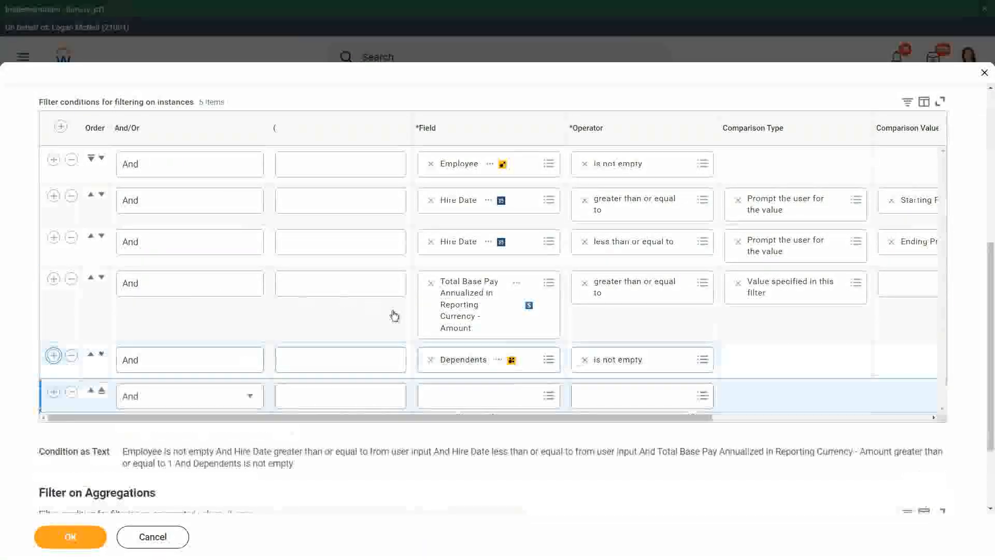
pyautogui.click(448, 393)
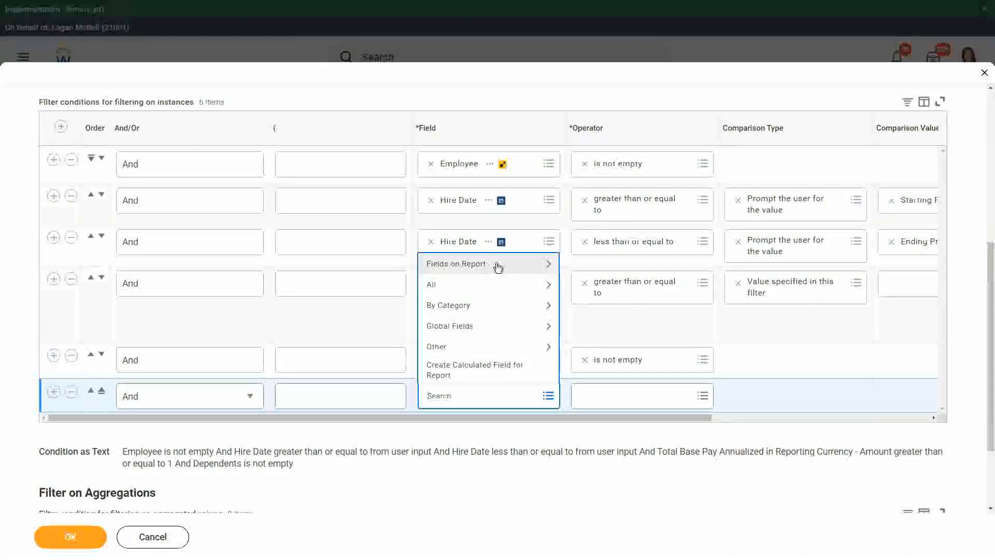
pyautogui.click(497, 265)
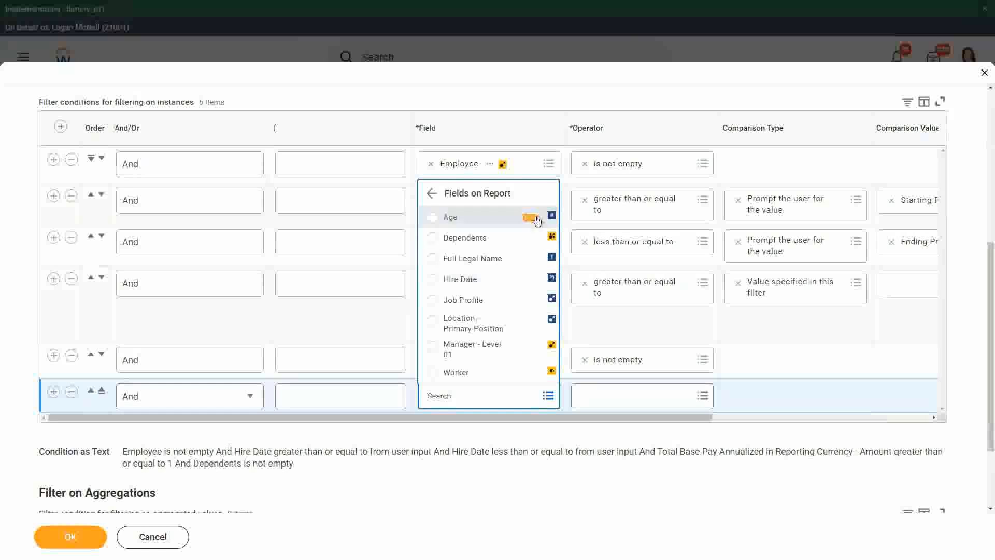
# View the report field details of Age and Full Legal Name from the new filter condition's field choices.
pyautogui.click(532, 220)
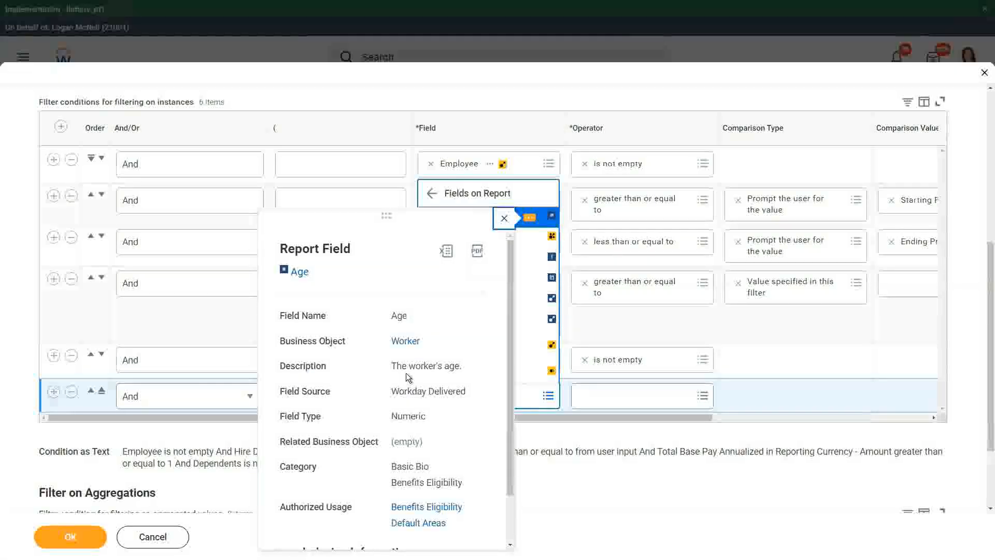
pyautogui.click(504, 218)
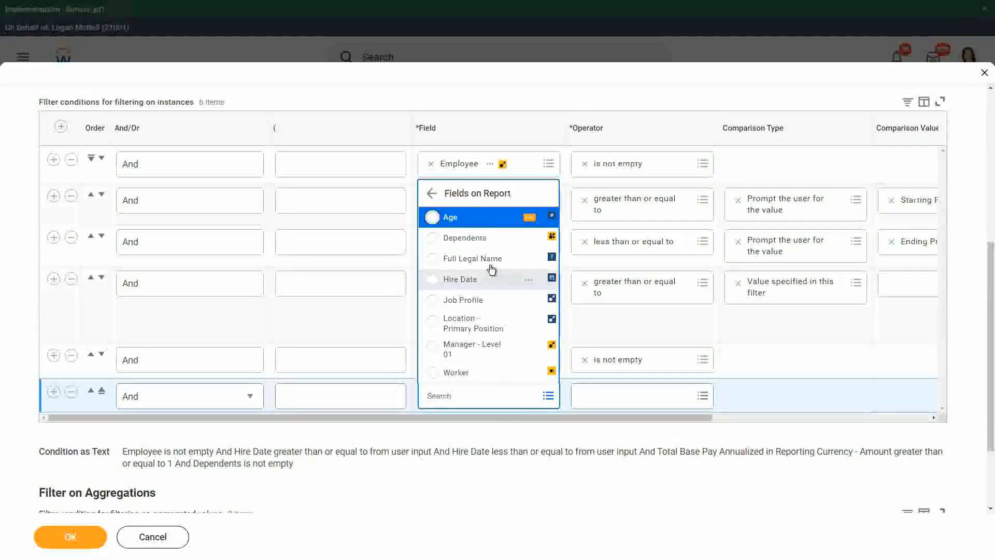
pyautogui.click(532, 261)
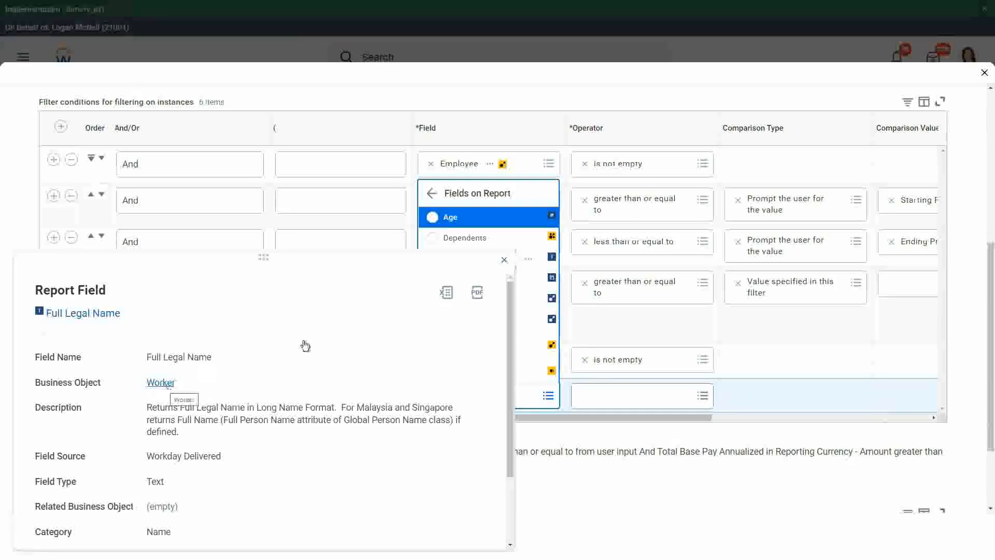
pyautogui.click(504, 259)
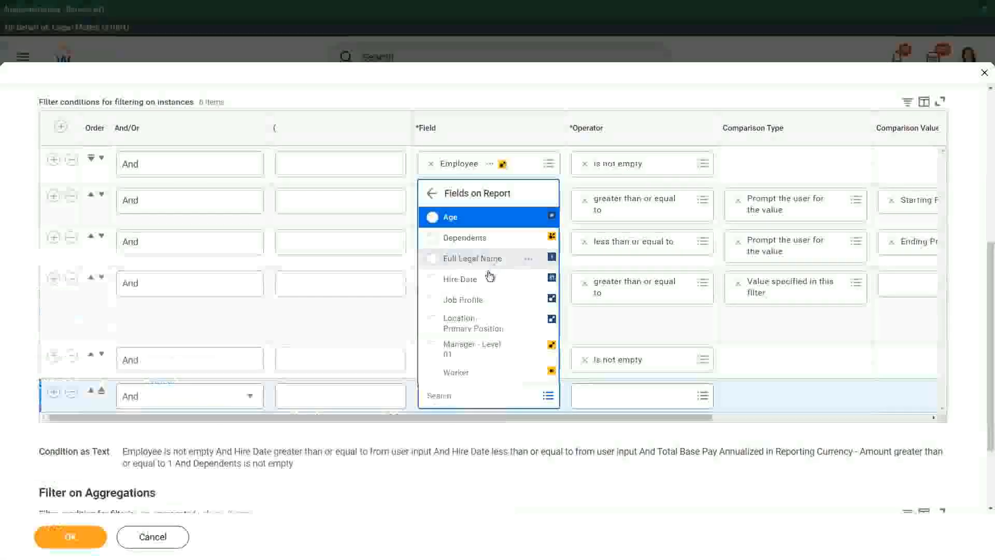
pyautogui.click(483, 448)
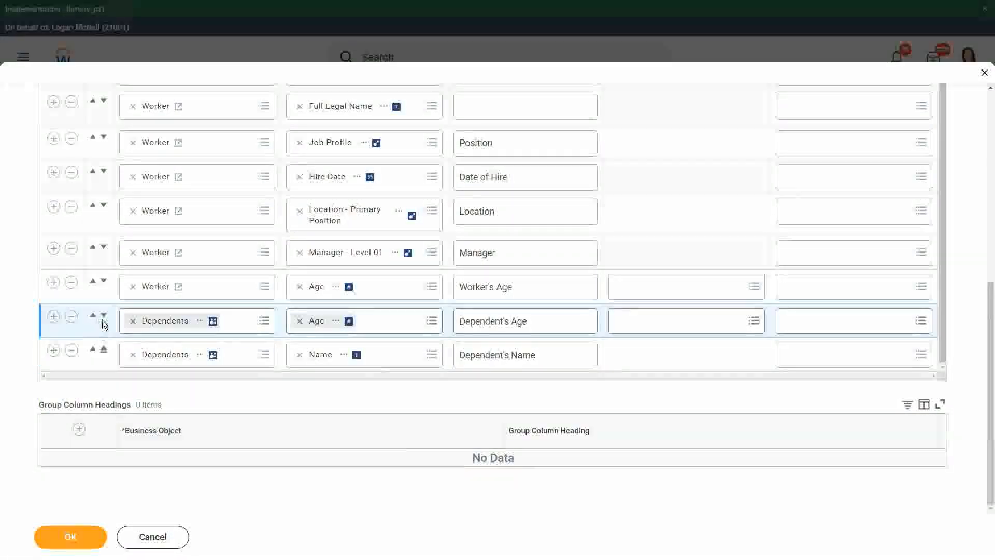
# Move the Dependent's Age column below the Dependent's Name column.
pyautogui.click(104, 320)
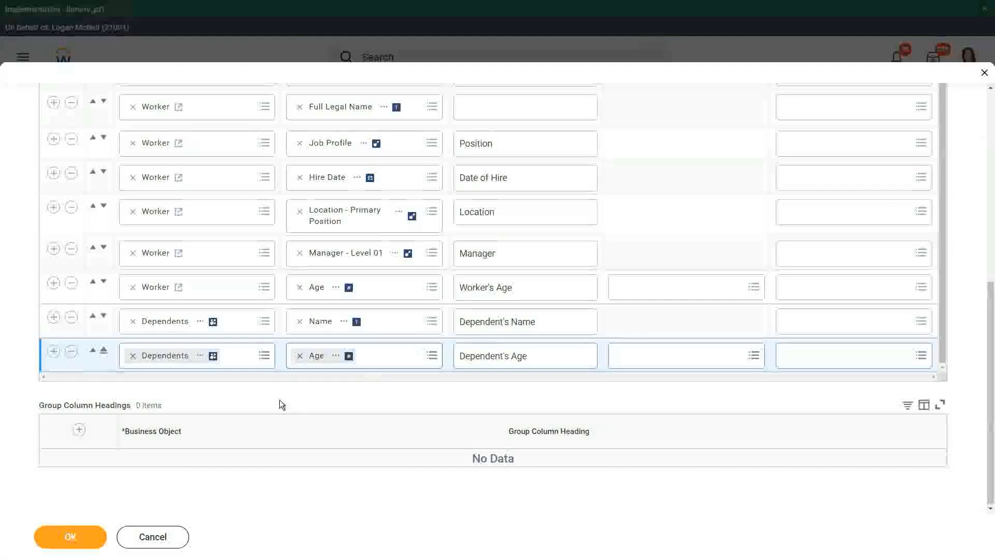
pyautogui.scroll(1, 280, 404)
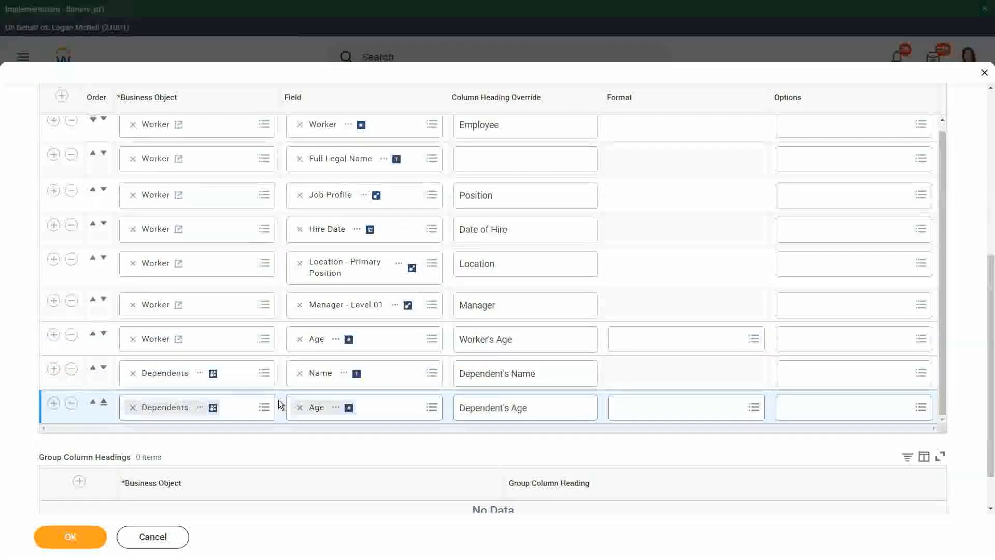
pyautogui.scroll(1, 266, 384)
pyautogui.scroll(3, 266, 369)
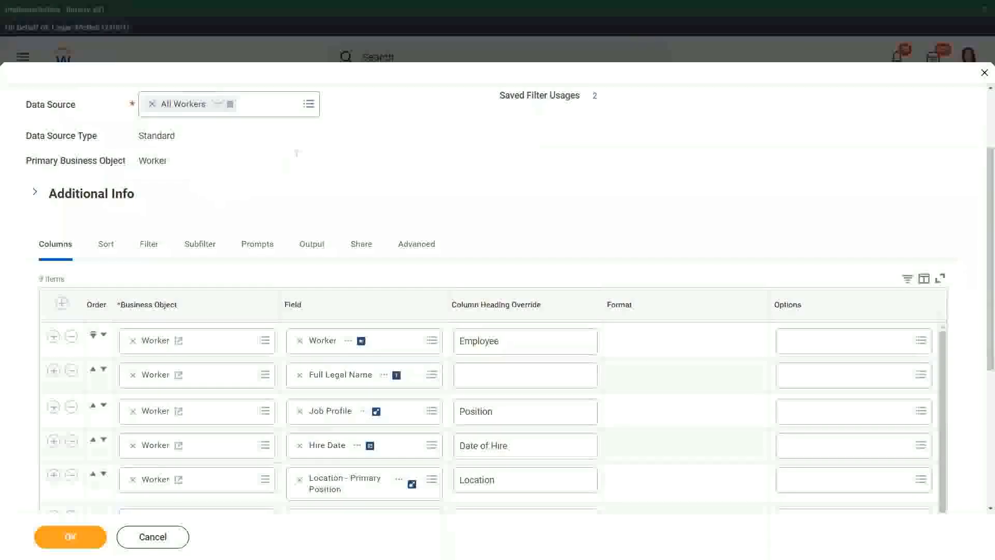
pyautogui.moveTo(297, 152); pyautogui.dragTo(209, 232)
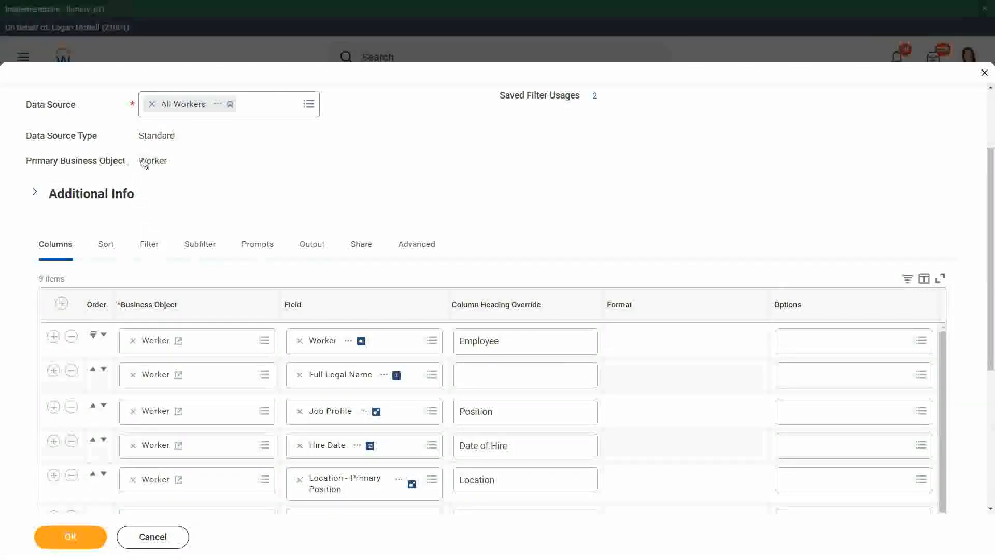
pyautogui.moveTo(176, 166)
pyautogui.moveTo(139, 161); pyautogui.dragTo(164, 167)
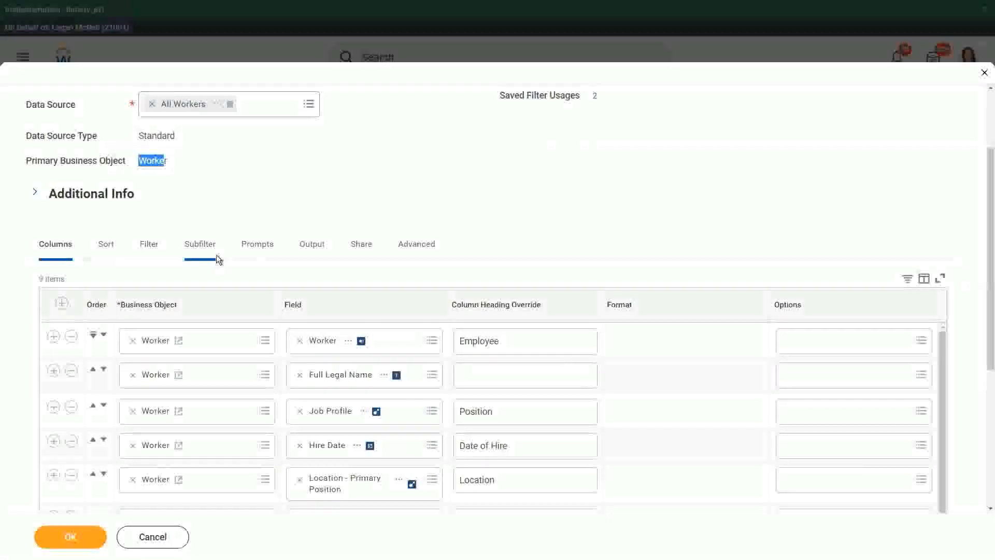
# Clear Manager - Level 01 from the business object of the sub level filter.
pyautogui.scroll(-3, 290, 290)
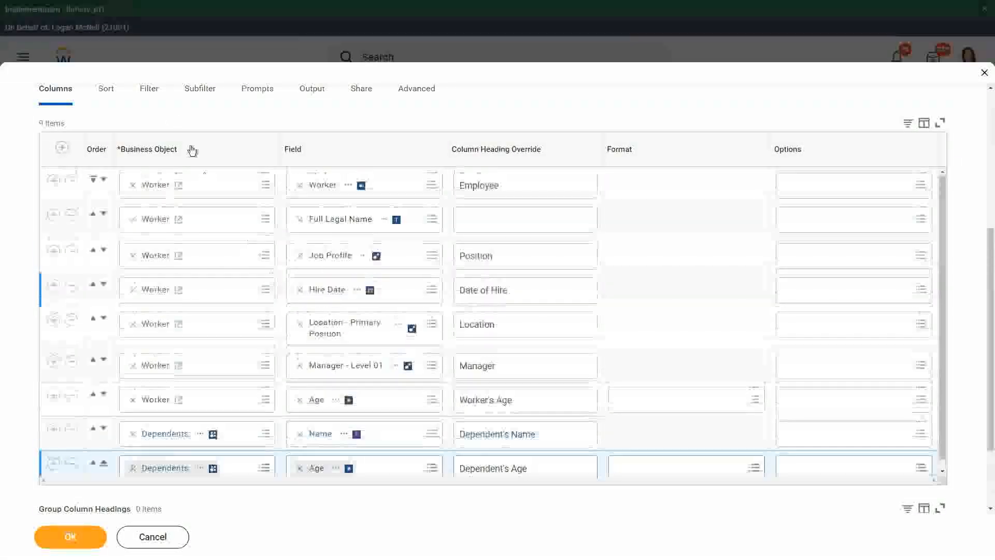
pyautogui.click(201, 90)
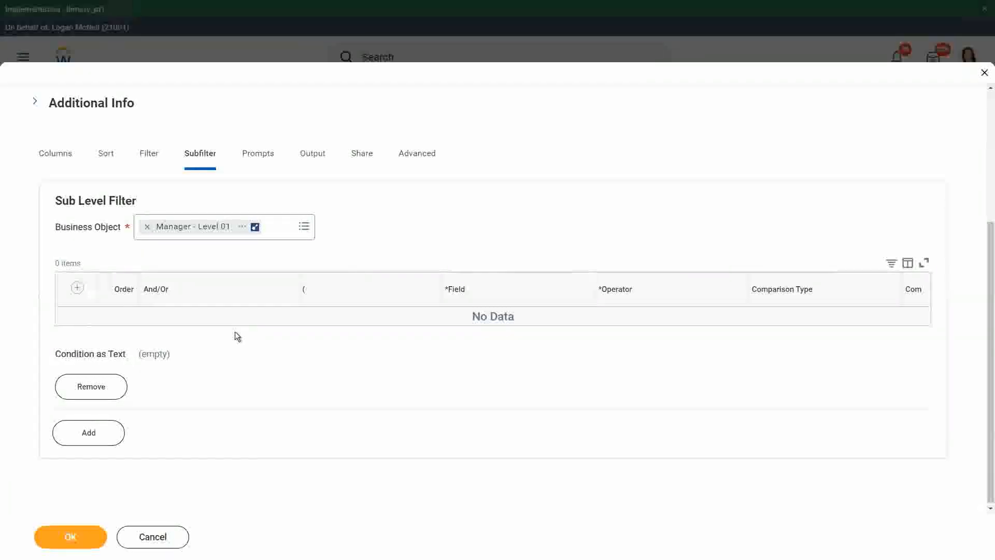
pyautogui.click(148, 228)
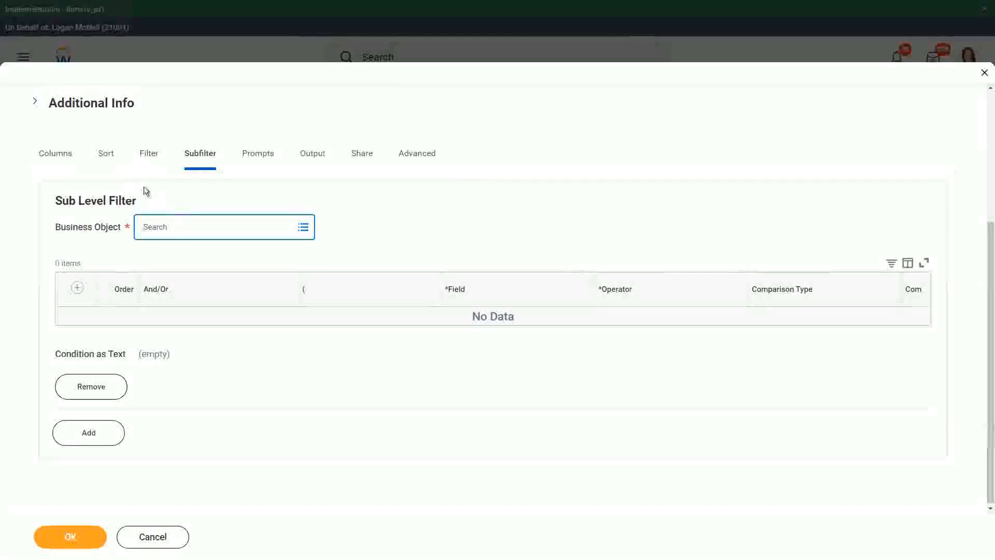
# Review the report's column definitions and its filter conditions on instances.
pyautogui.click(55, 156)
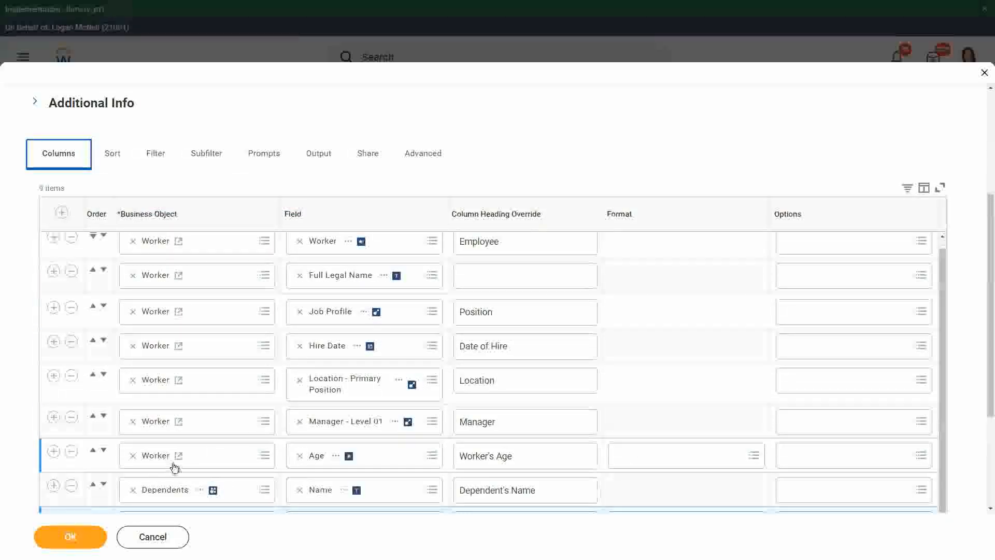
pyautogui.scroll(-3, 174, 467)
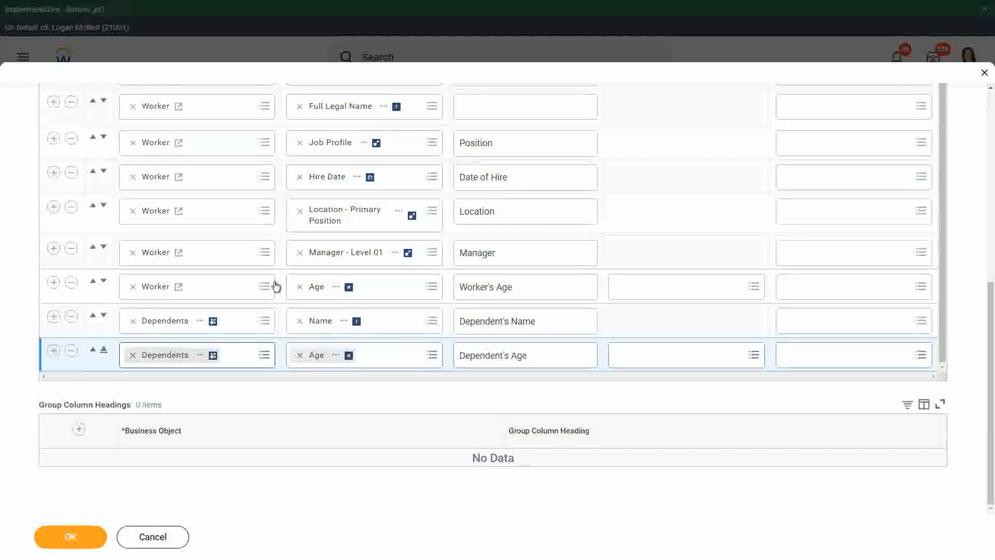
pyautogui.scroll(3, 247, 278)
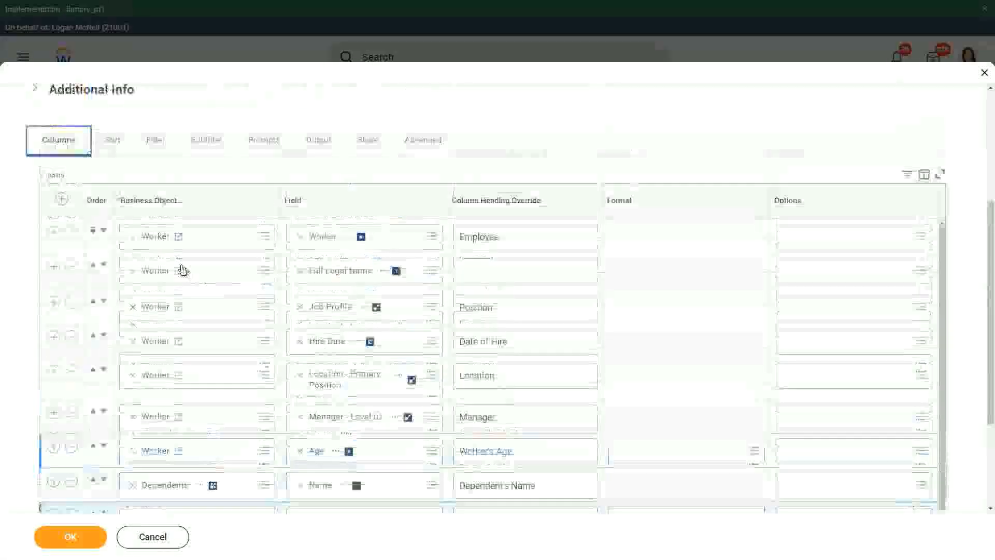
pyautogui.click(157, 146)
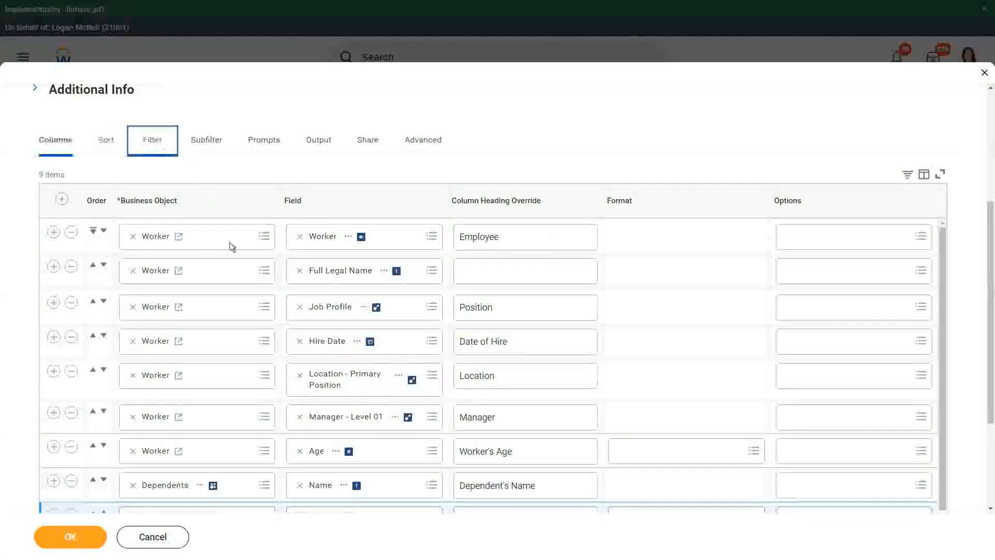
pyautogui.scroll(-3, 467, 394)
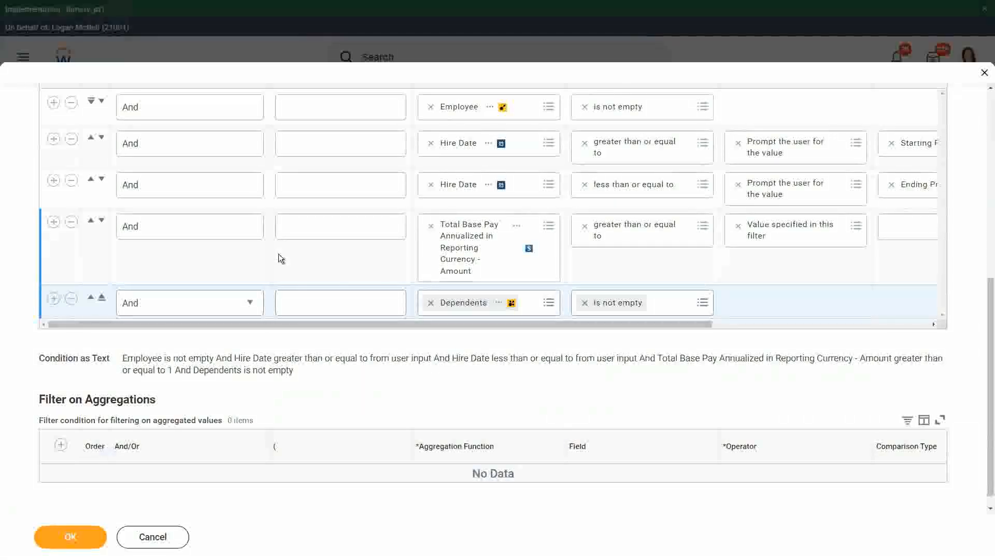
pyautogui.scroll(5, 278, 255)
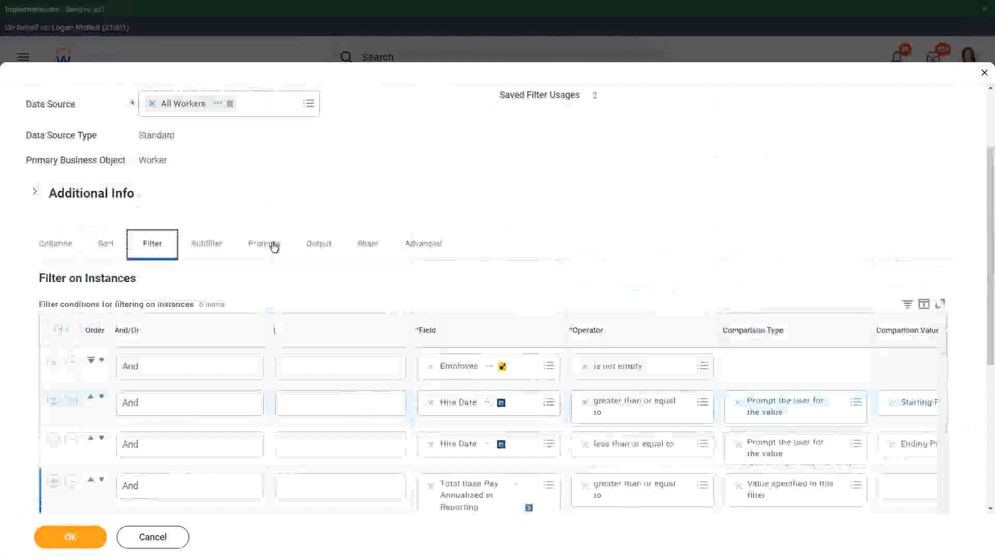
# Set the business object of the report's sub level filter to Dependents.
pyautogui.click(209, 245)
pyautogui.scroll(-1, 291, 290)
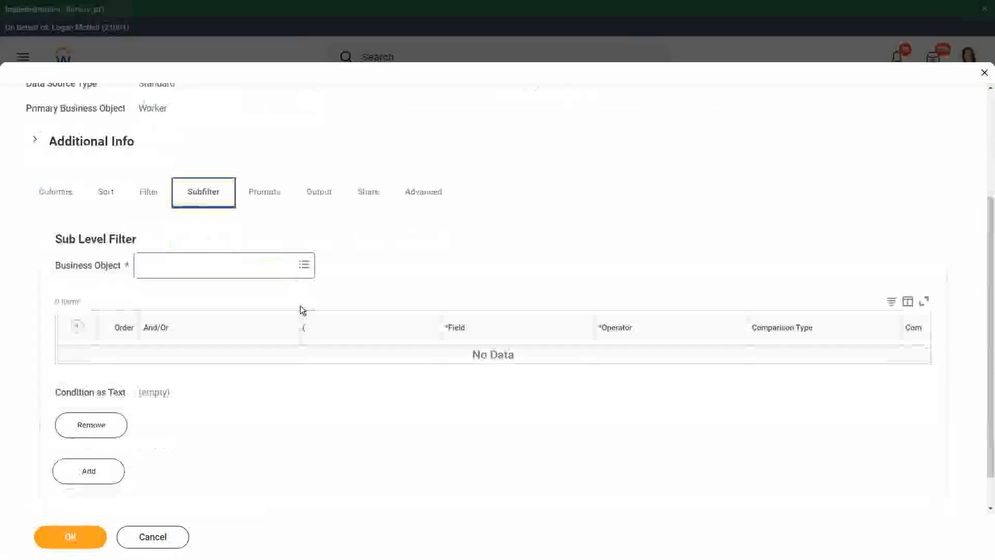
pyautogui.click(305, 266)
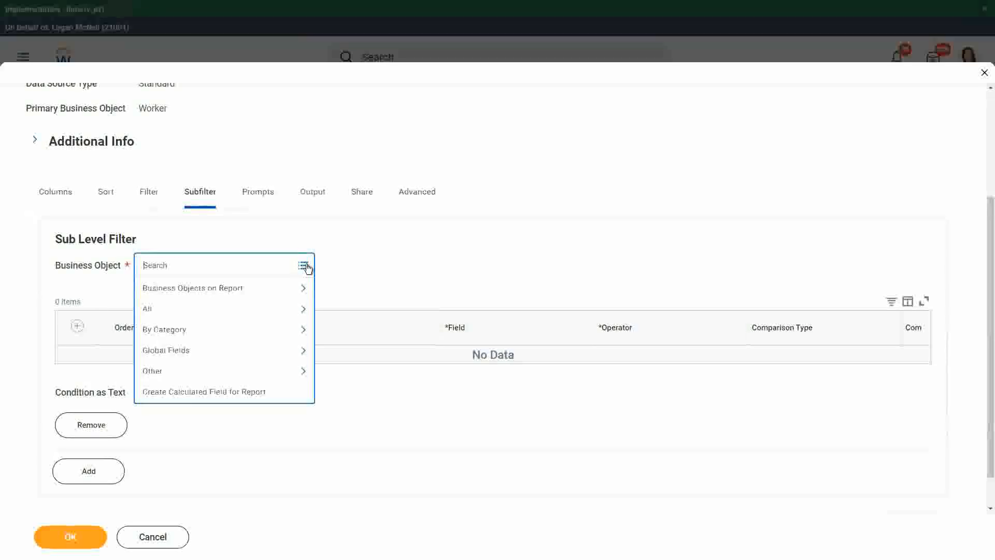
pyautogui.click(230, 291)
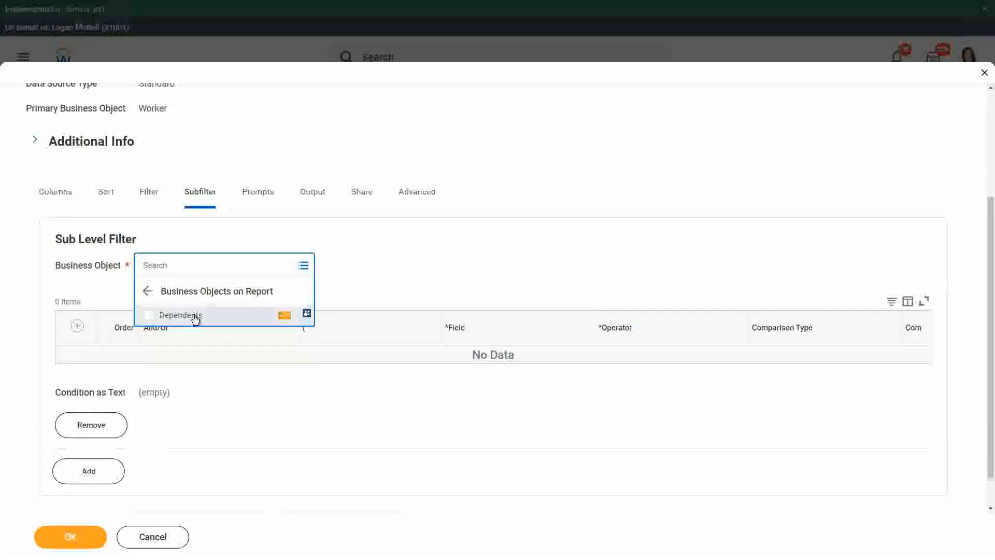
pyautogui.click(195, 315)
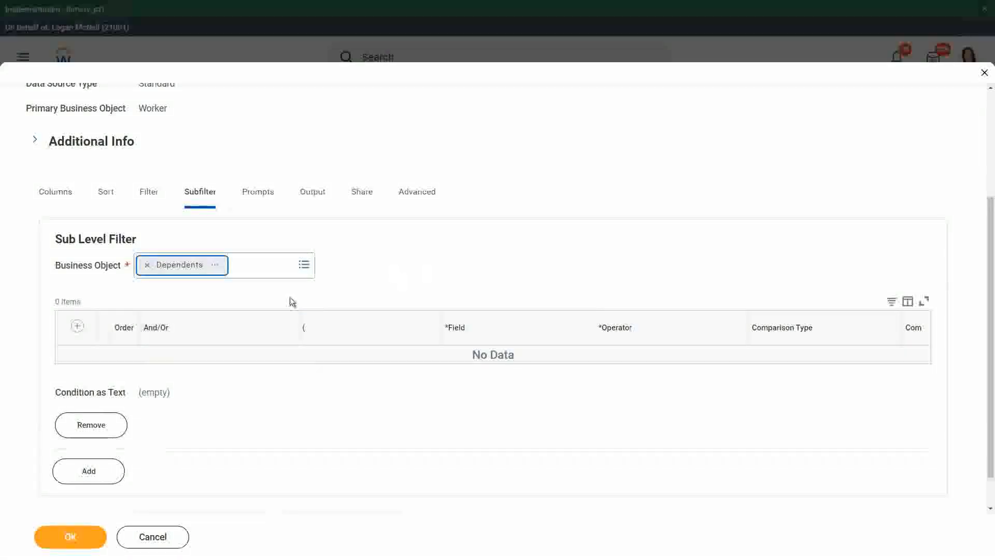
# Add a condition on the Age field to the Dependents sub level filter.
pyautogui.click(79, 328)
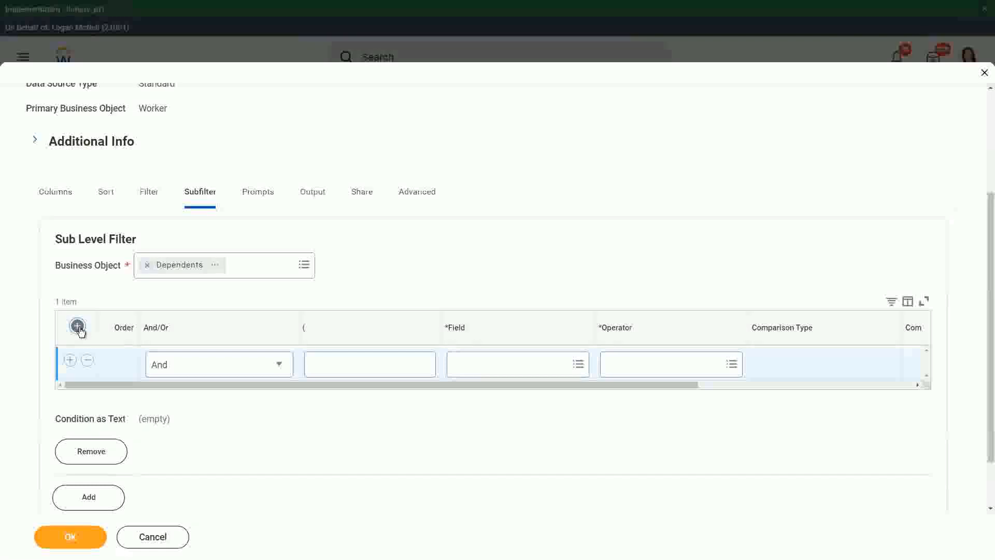
pyautogui.click(548, 364)
pyautogui.click(507, 236)
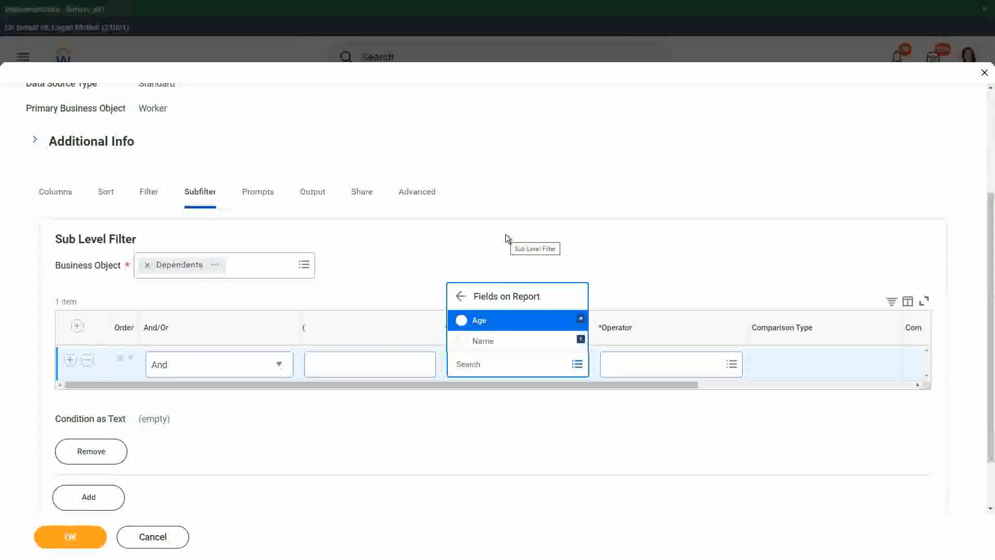
pyautogui.click(507, 325)
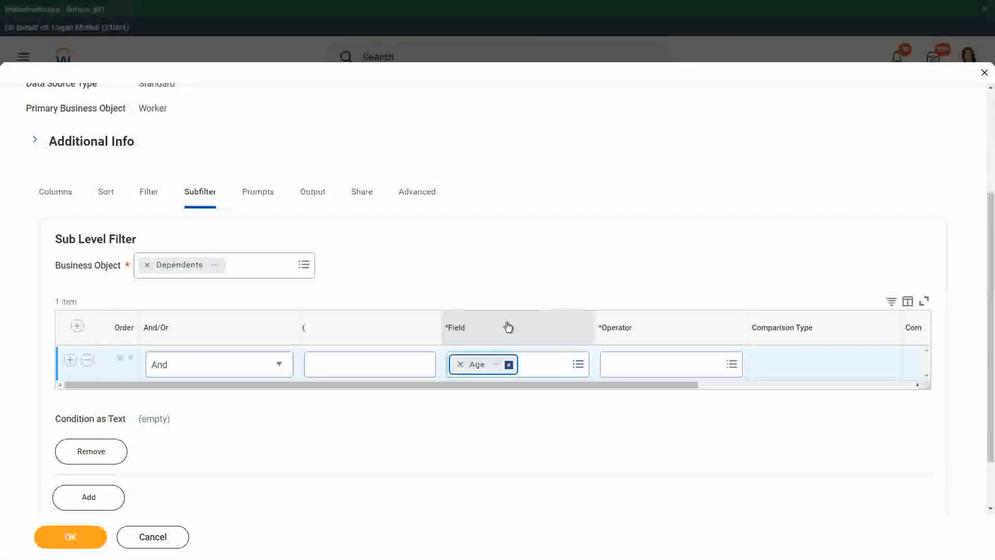
# Set the Age condition to greater than or equal to a value specified in this filter of 10, and save the report.
pyautogui.hscroll(3, 564, 375)
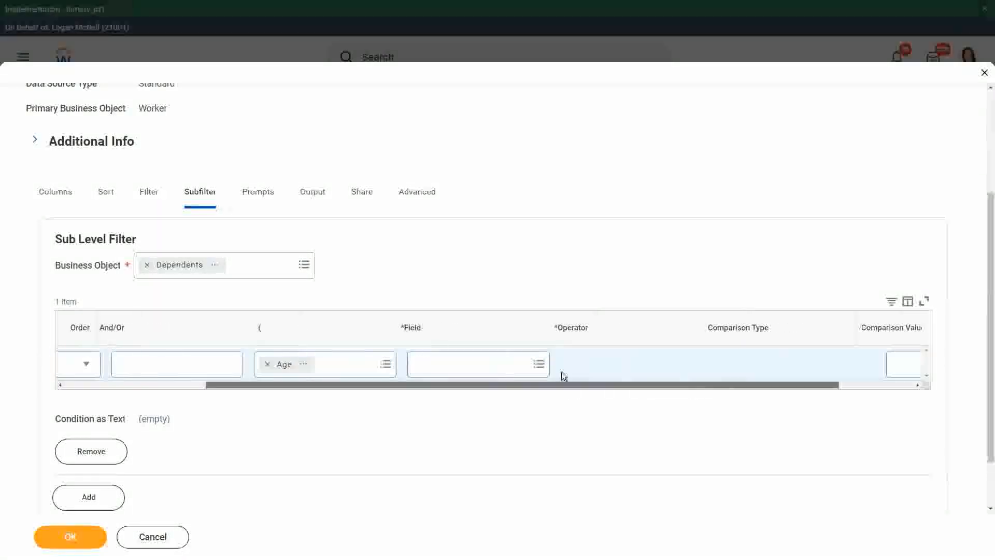
pyautogui.click(483, 363)
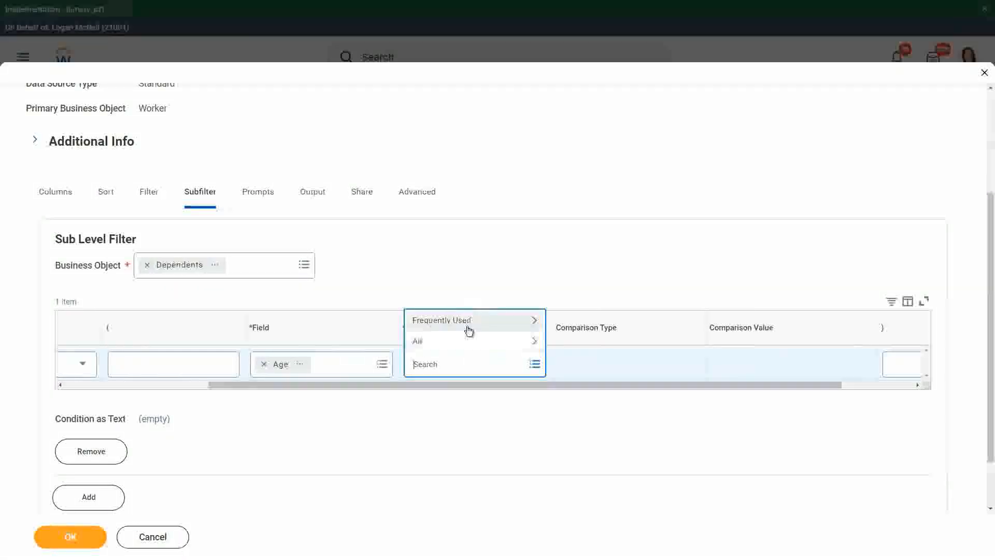
pyautogui.click(469, 321)
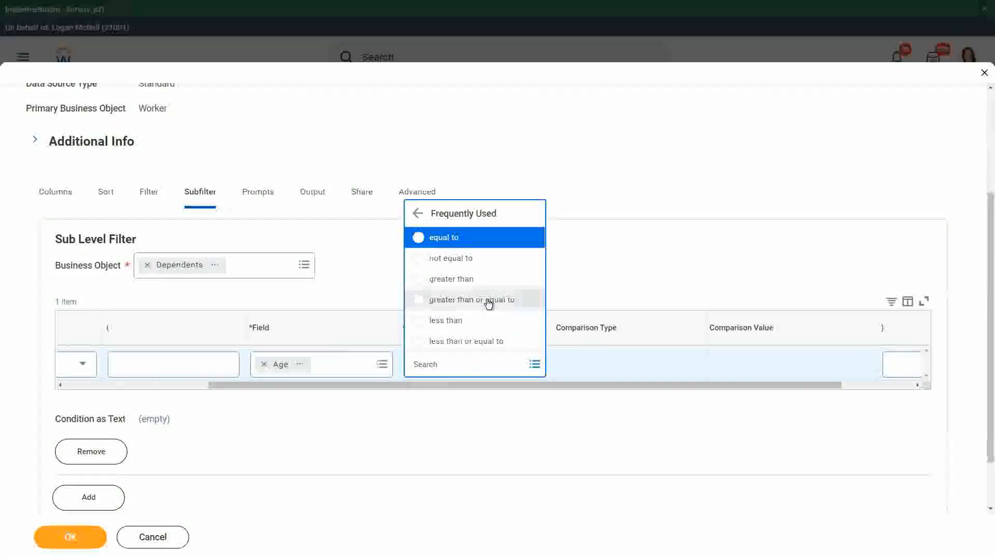
pyautogui.click(489, 301)
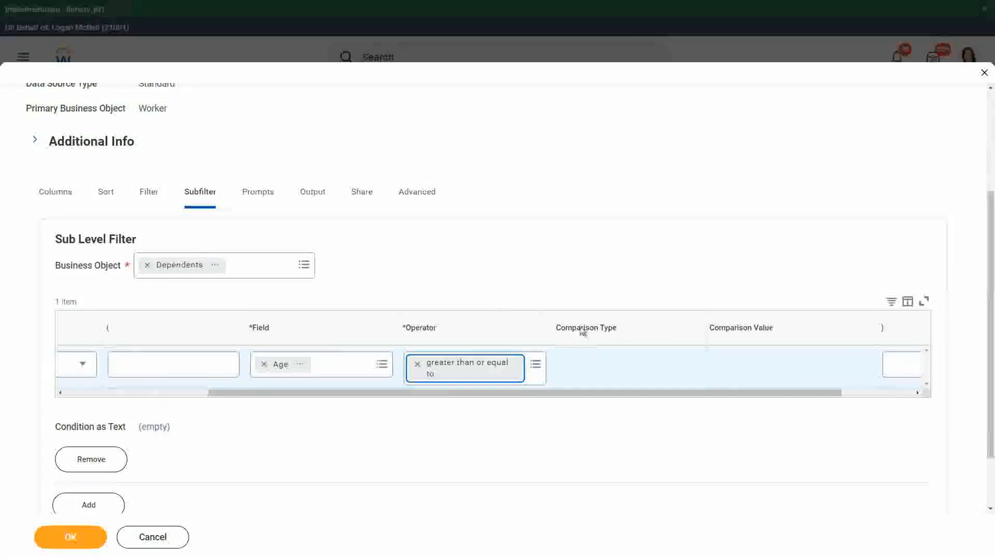
pyautogui.click(746, 358)
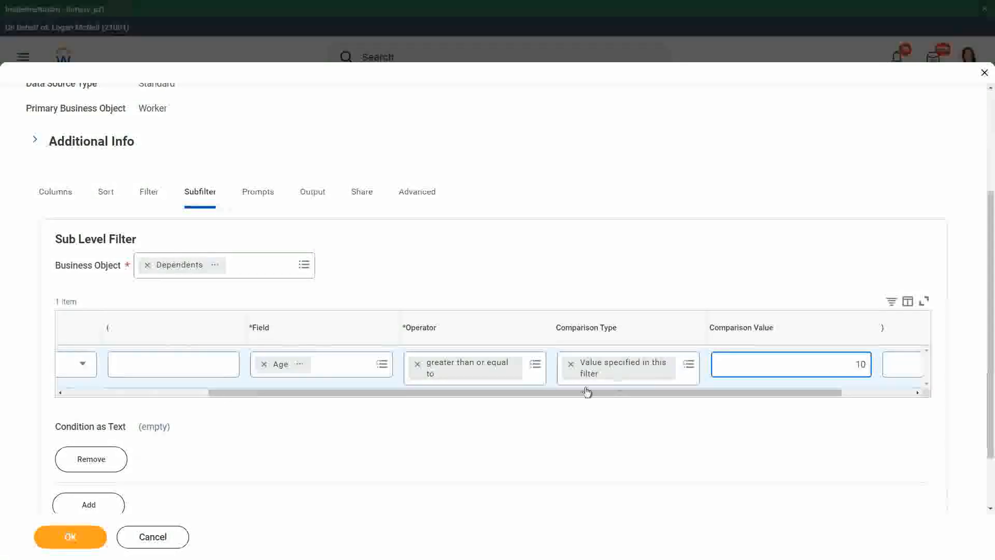
pyautogui.moveTo(539, 391); pyautogui.dragTo(590, 393)
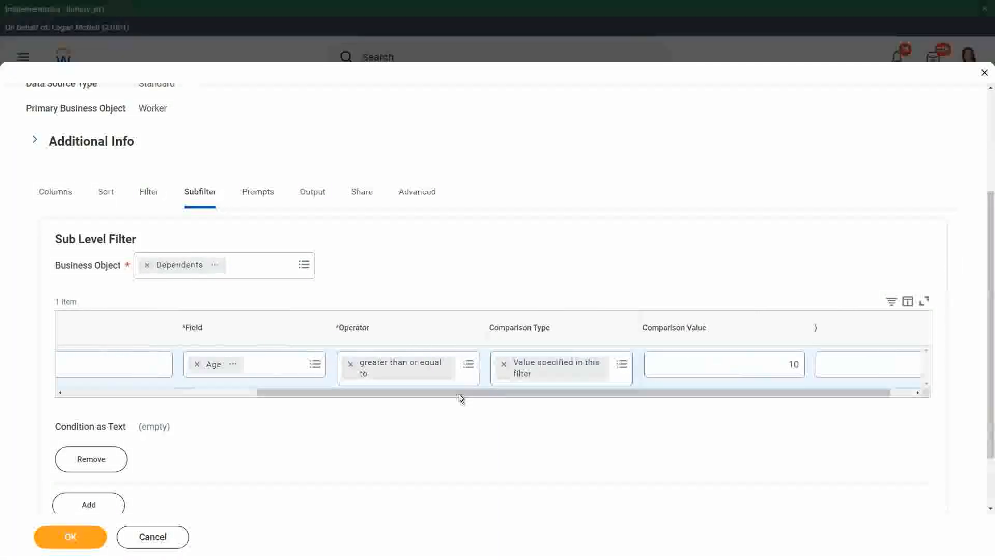
pyautogui.moveTo(459, 394); pyautogui.dragTo(209, 399)
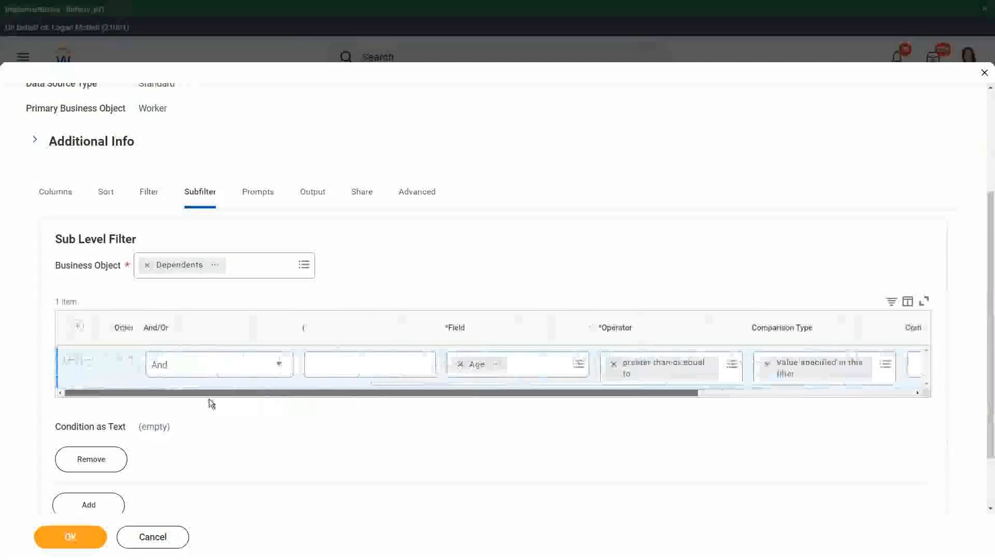
pyautogui.click(71, 537)
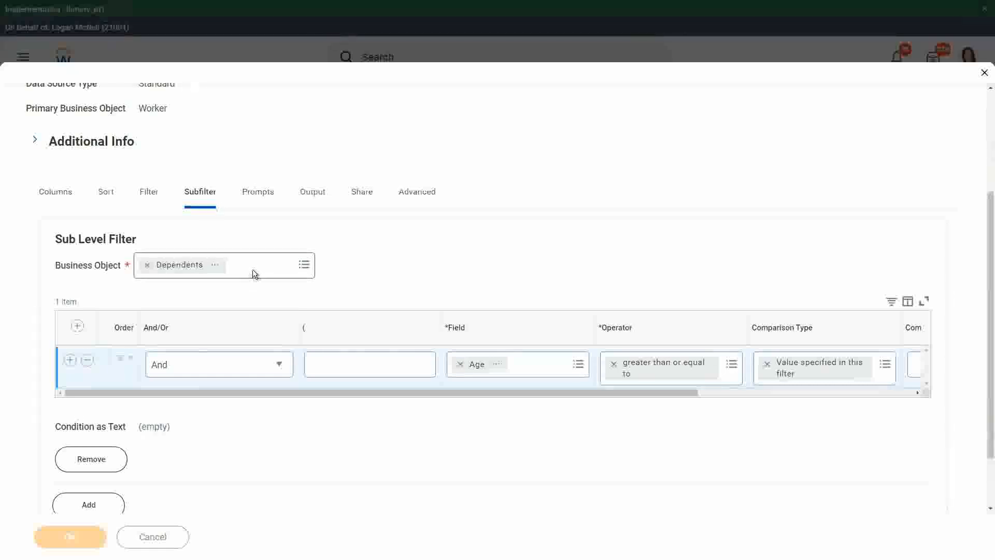
# Run the WW Base Pay Details report for hire dates from 01/01/2000 to 04/13/2022.
pyautogui.scroll(-3, 266, 300)
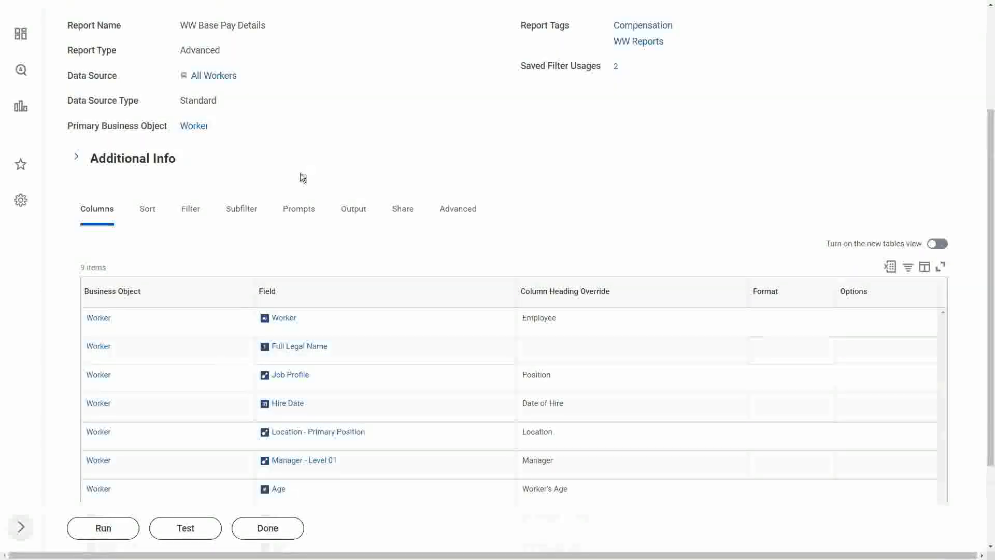
pyautogui.click(95, 533)
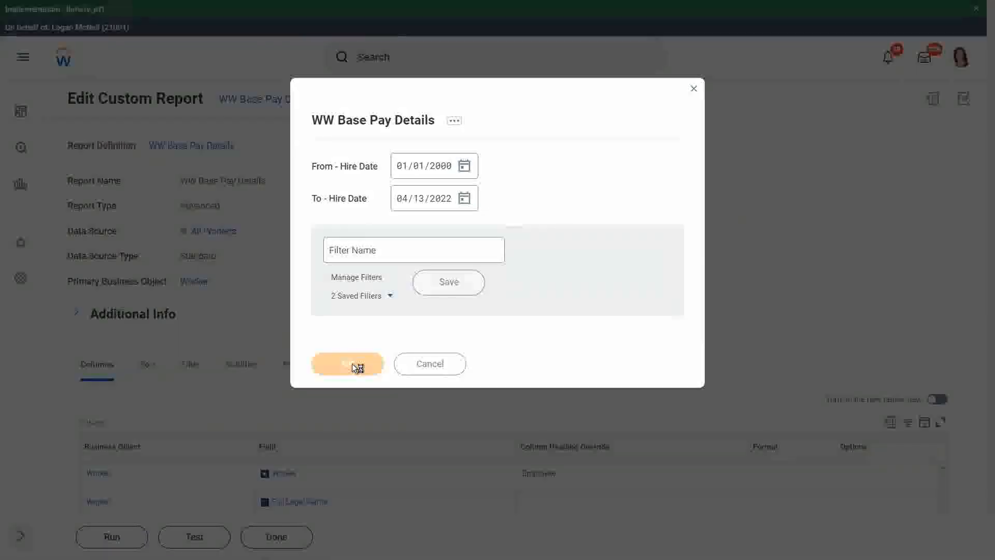
pyautogui.click(353, 363)
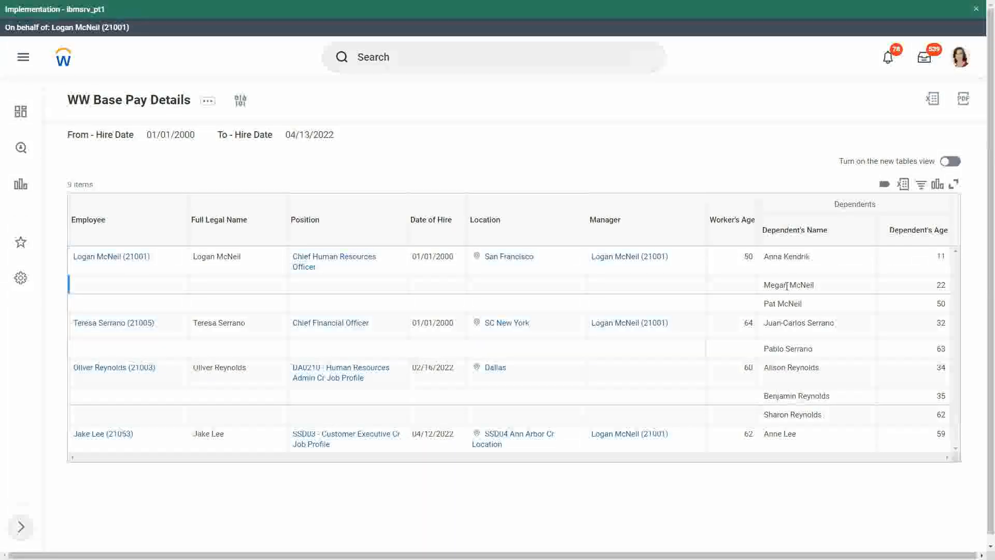
# Check the dependents' names and ages listed for the first employee in the report output.
pyautogui.click(786, 300)
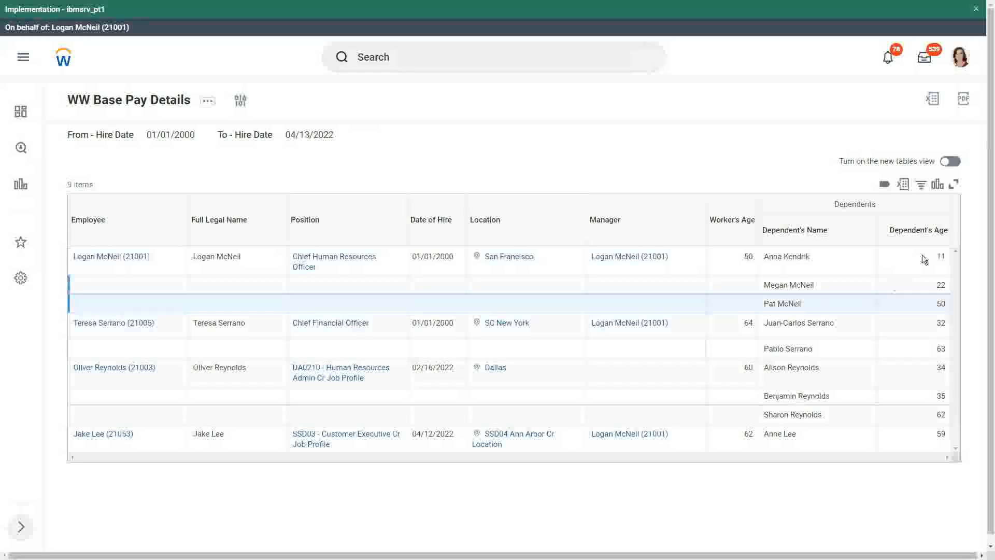
pyautogui.moveTo(788, 258); pyautogui.dragTo(804, 257)
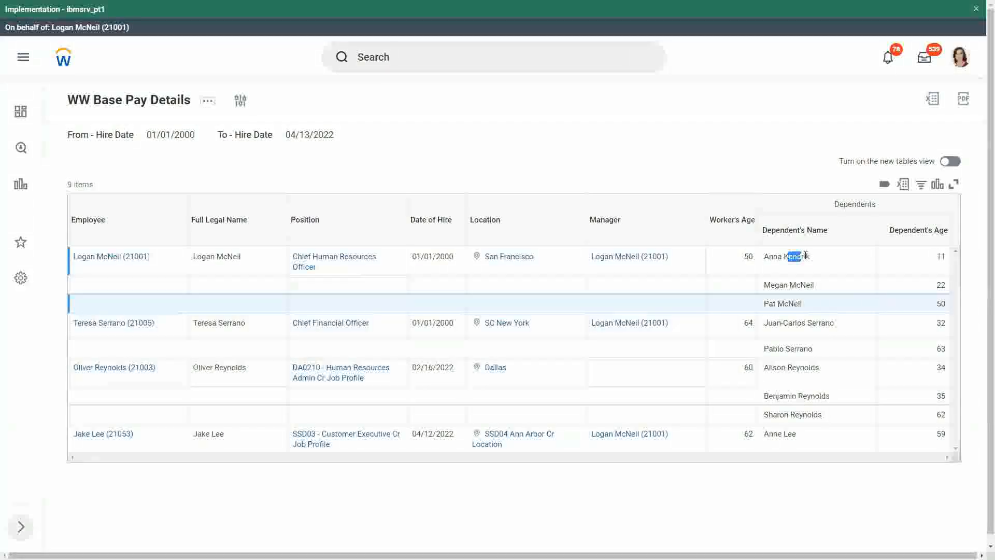
pyautogui.moveTo(939, 255); pyautogui.dragTo(937, 300)
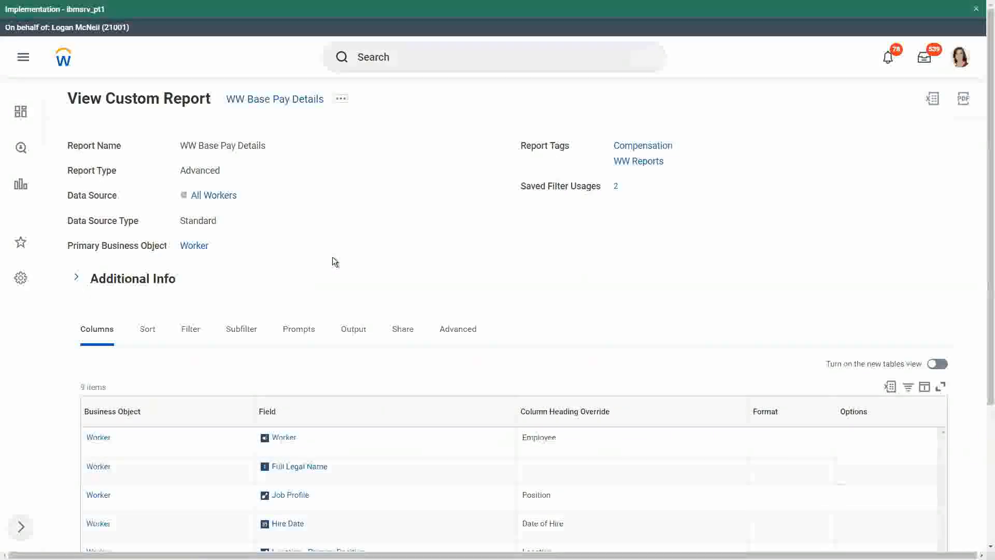
# Compare the report's sub level filter on Dependents with its filter conditions on instances.
pyautogui.click(242, 329)
pyautogui.scroll(-1, 294, 262)
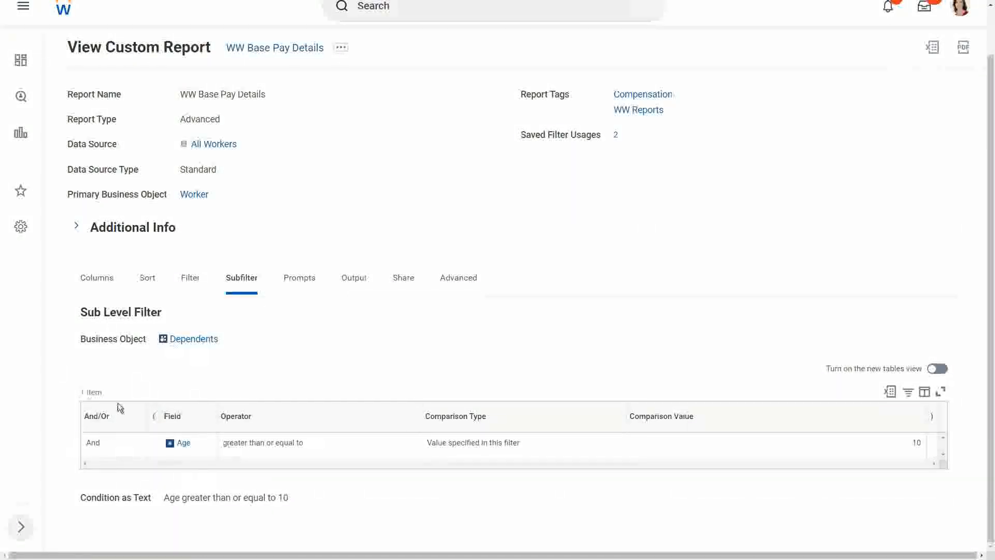
pyautogui.click(192, 284)
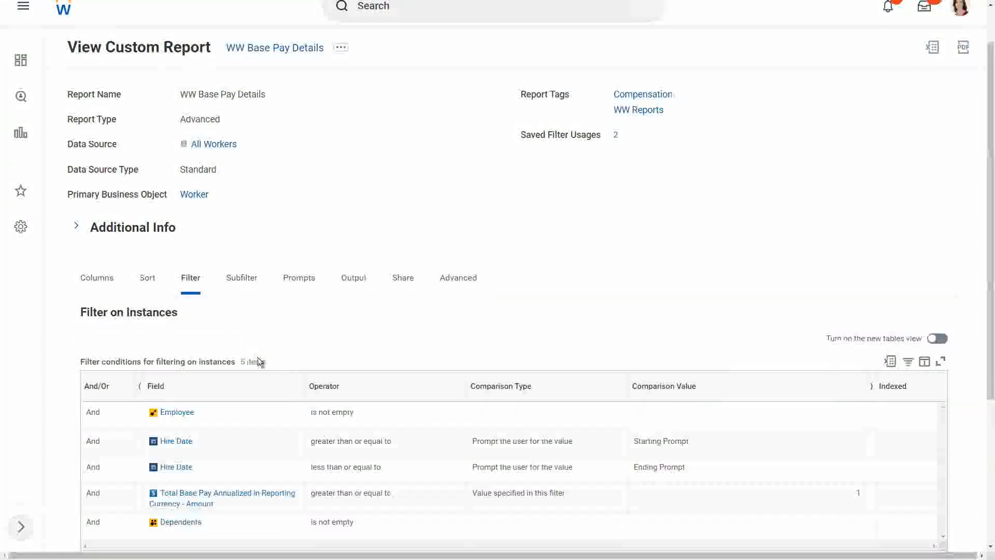
pyautogui.scroll(-3, 259, 362)
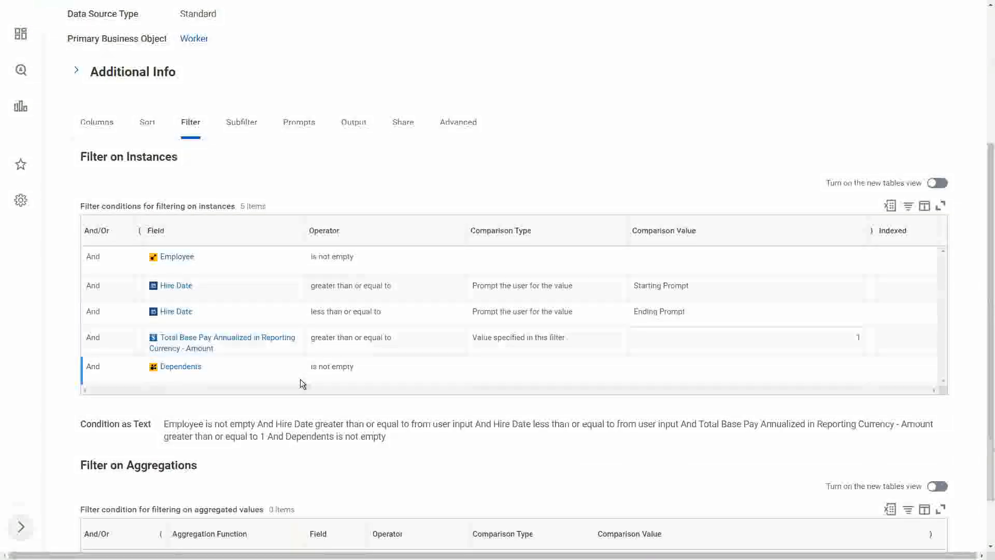
pyautogui.click(247, 124)
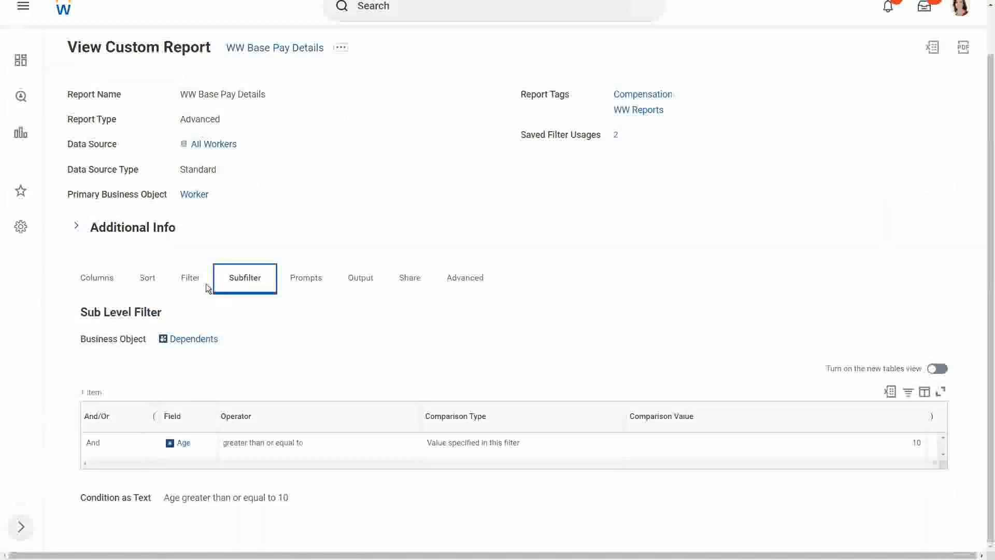
pyautogui.click(191, 280)
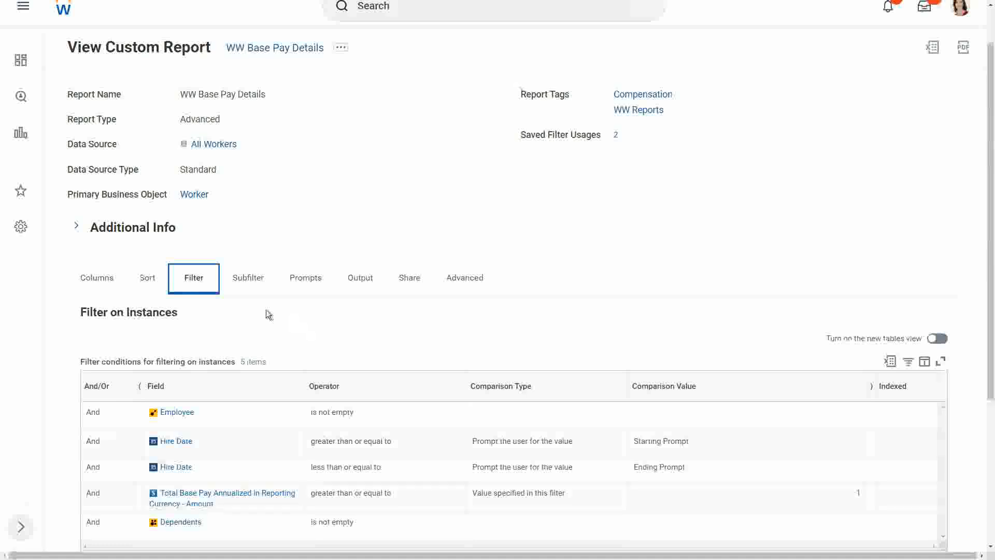
pyautogui.click(254, 280)
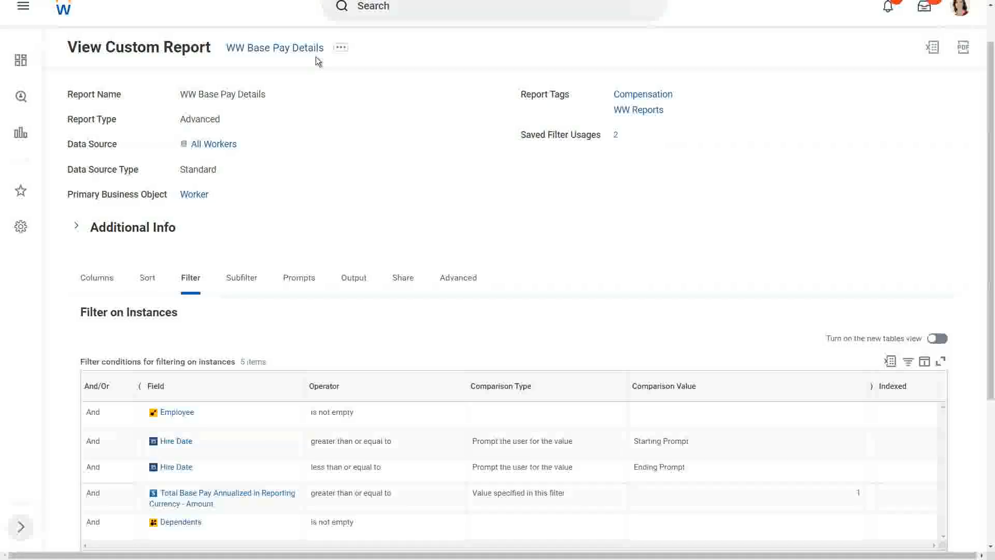
# Open the WW Base Pay Details custom report for editing.
pyautogui.click(340, 47)
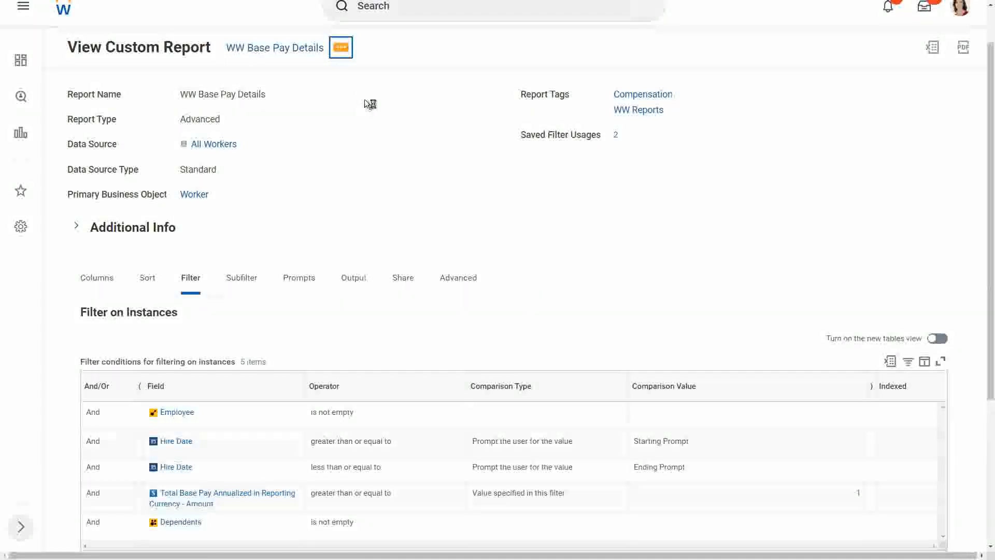
pyautogui.moveTo(366, 104)
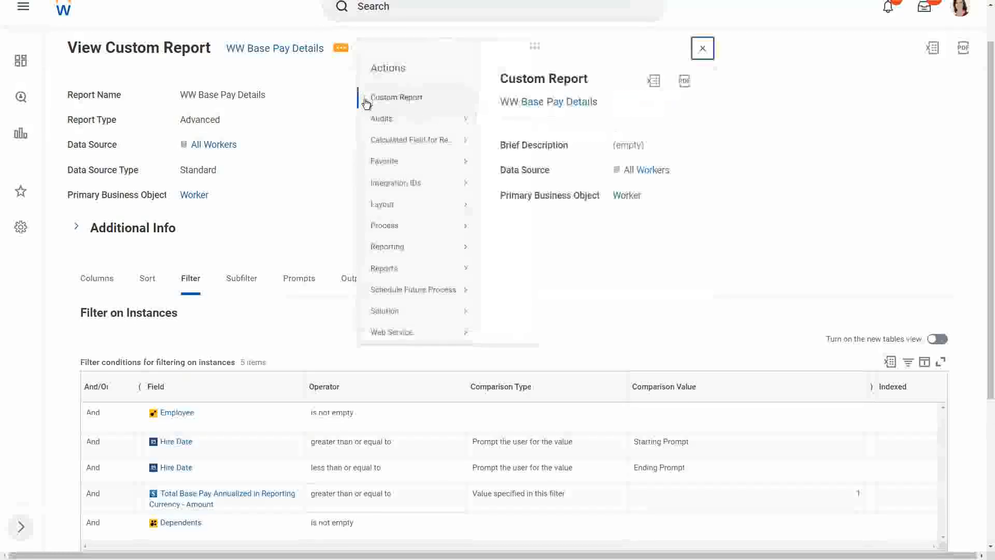
pyautogui.moveTo(402, 100)
pyautogui.click(499, 100)
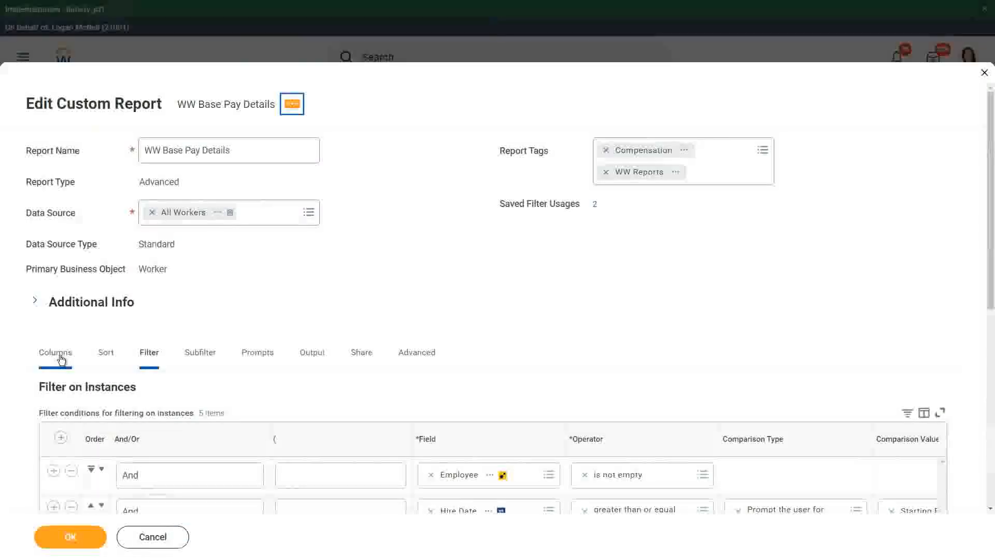
# Review the Worker and Dependents column definitions and the instance filter conditions in the report being edited.
pyautogui.click(53, 356)
pyautogui.scroll(-5, 279, 284)
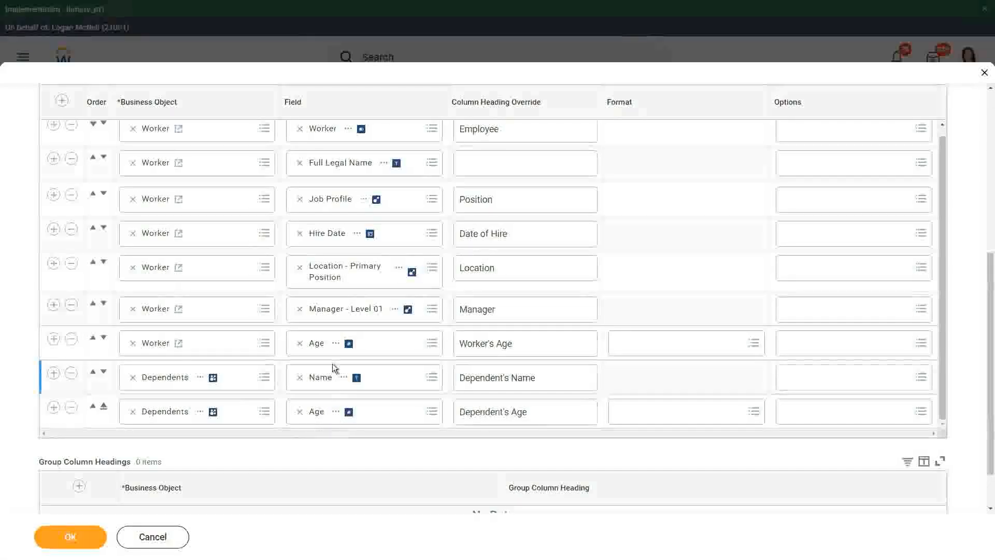
pyautogui.scroll(2, 332, 363)
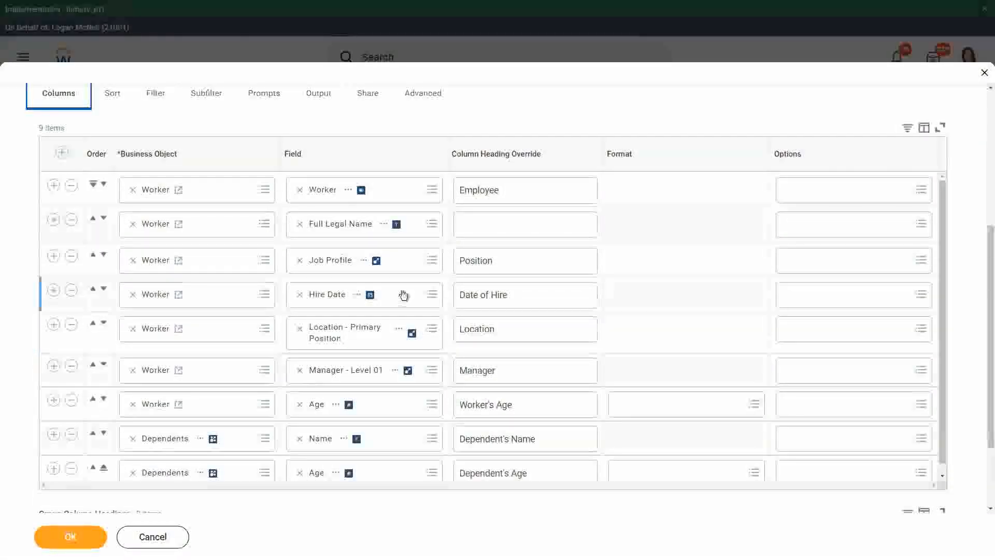
pyautogui.scroll(2, 394, 298)
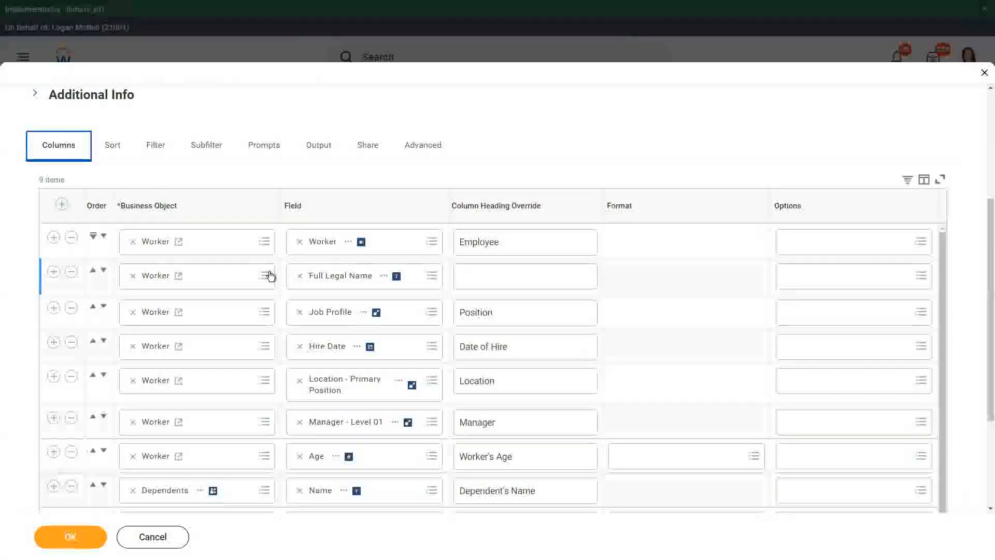
pyautogui.click(512, 118)
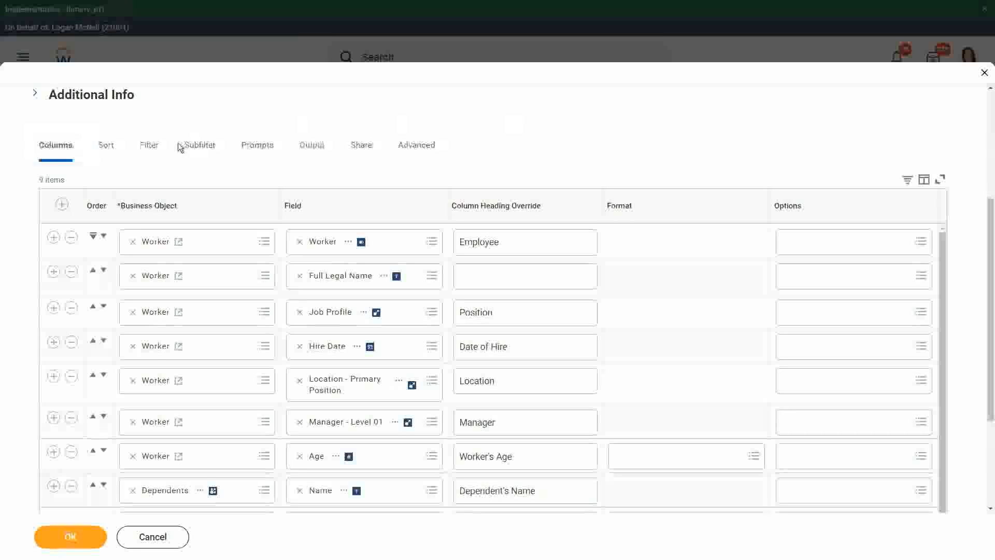
pyautogui.click(151, 145)
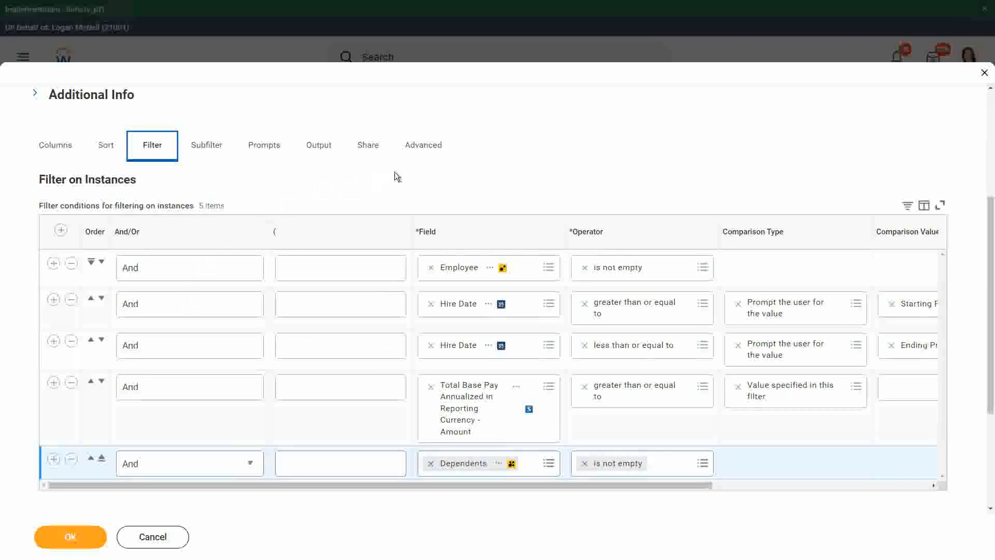
# Set the report definition's sharing option to Share with all authorized users.
pyautogui.click(215, 146)
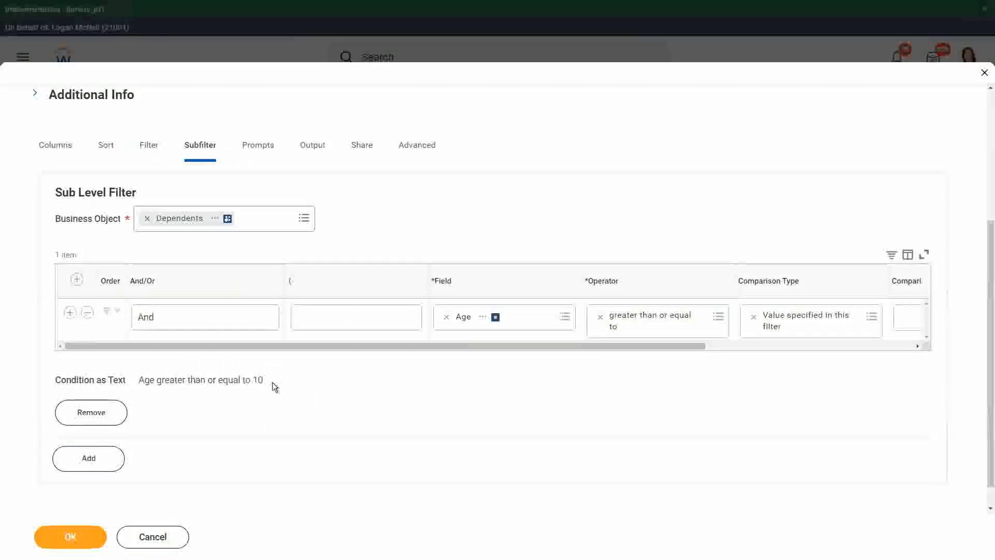
pyautogui.click(366, 153)
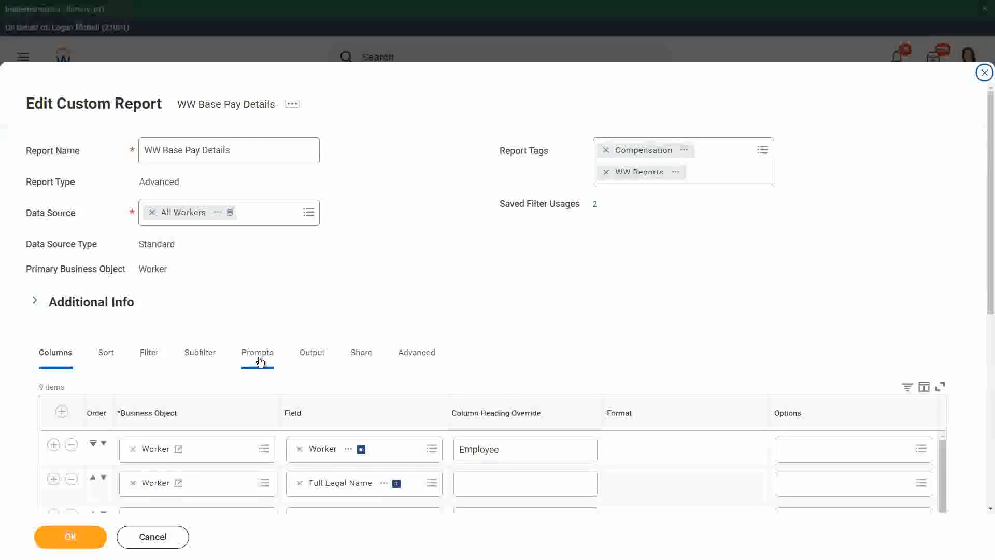
pyautogui.click(361, 353)
pyautogui.scroll(-1, 405, 287)
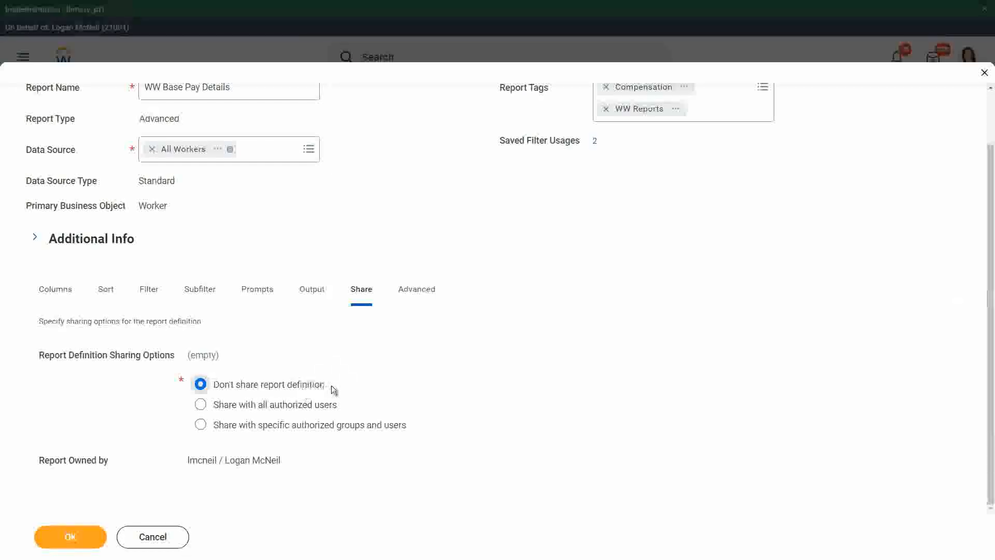
pyautogui.click(253, 405)
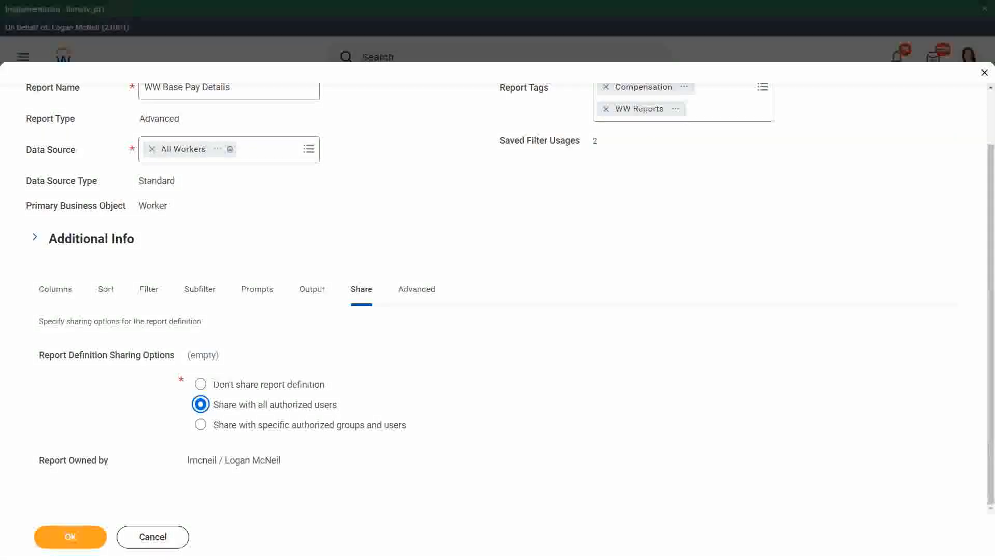
# Add an on-screen text note beside the report details reading "1. Access to the Data Source".
pyautogui.click(540, 182)
pyautogui.write('1. Access to the Da')
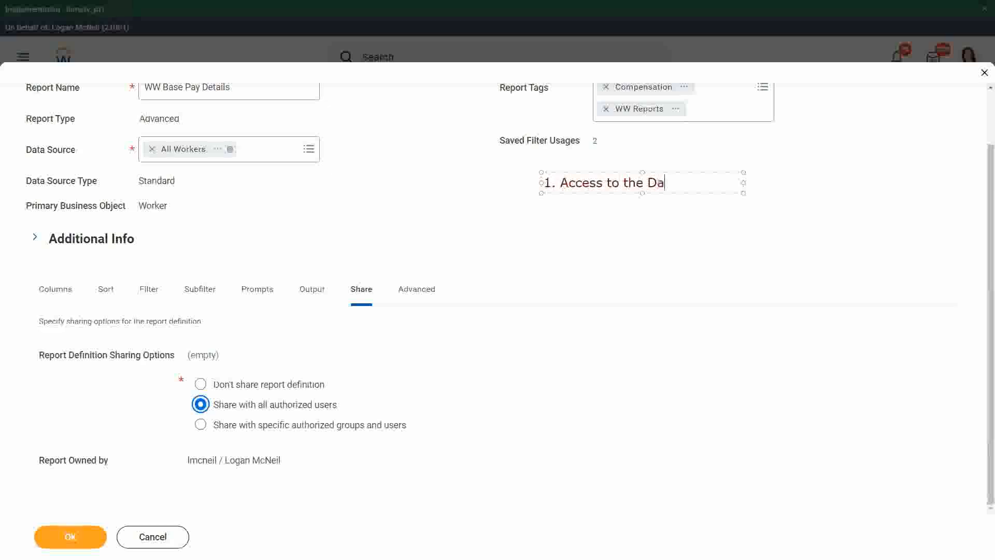
pyautogui.write('ta Source')
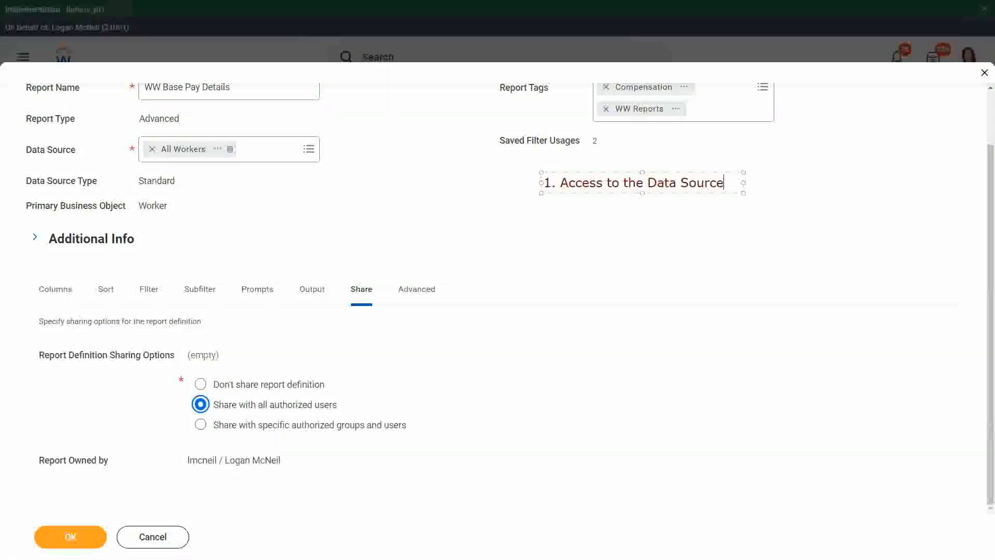
# Add the line "2. Access to the Data Source Filters (if any)" to the note and widen its text box to fit.
pyautogui.press('Return')
pyautogui.write('2. ')
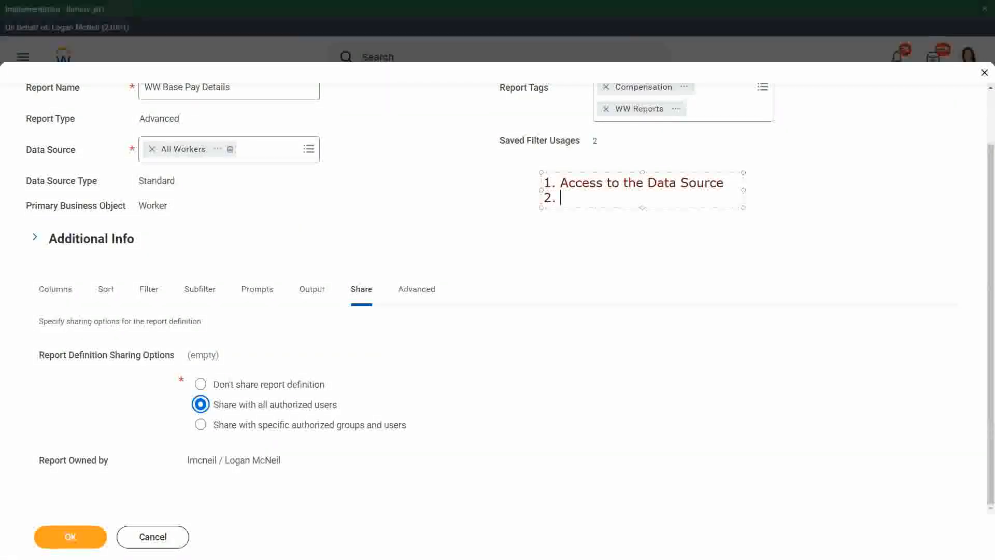
pyautogui.write('Access to the Data Sour')
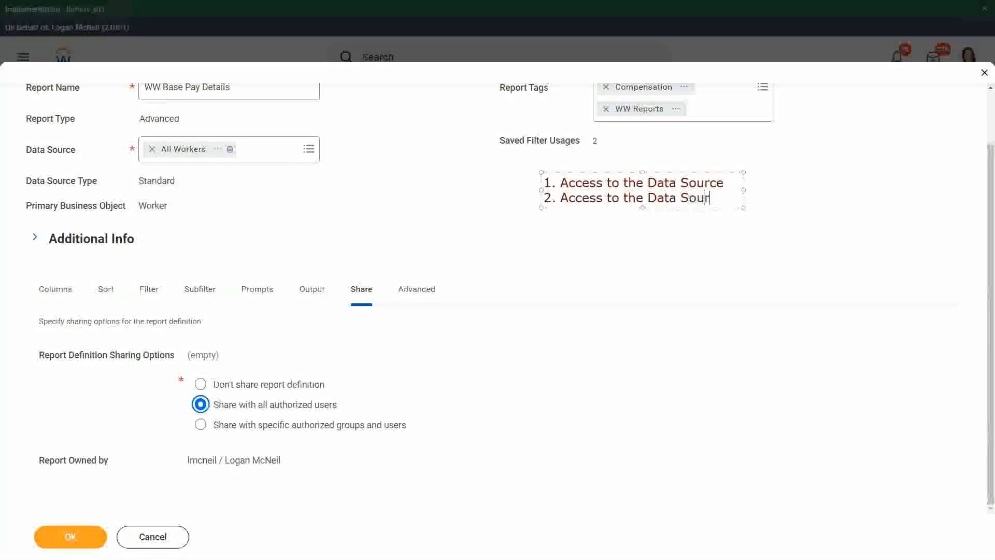
pyautogui.write('ce Filters (')
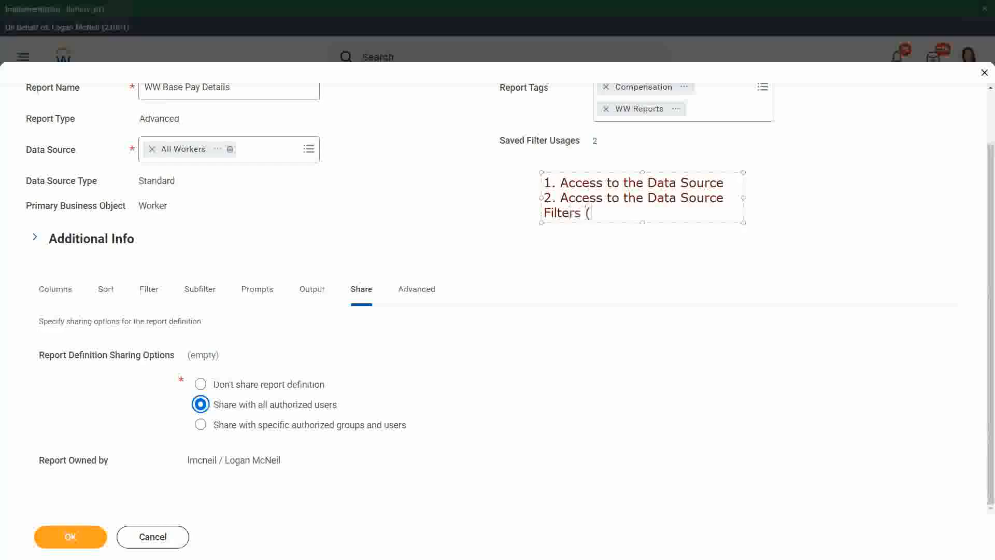
pyautogui.write('if any)')
pyautogui.moveTo(743, 197); pyautogui.dragTo(906, 196)
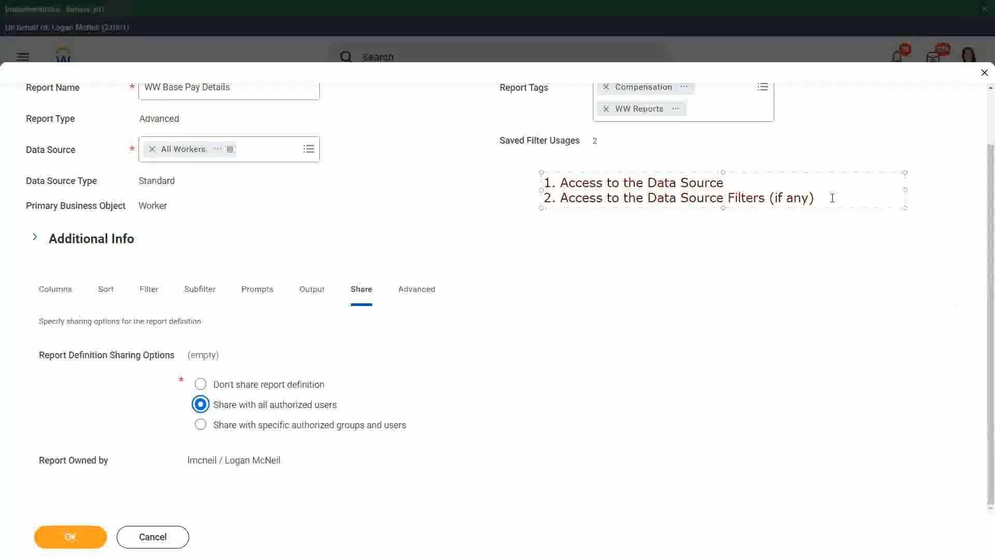
# Add the third line "3. Access to ALL the fields of the report" to the note.
pyautogui.press('Return')
pyautogui.write('3.')
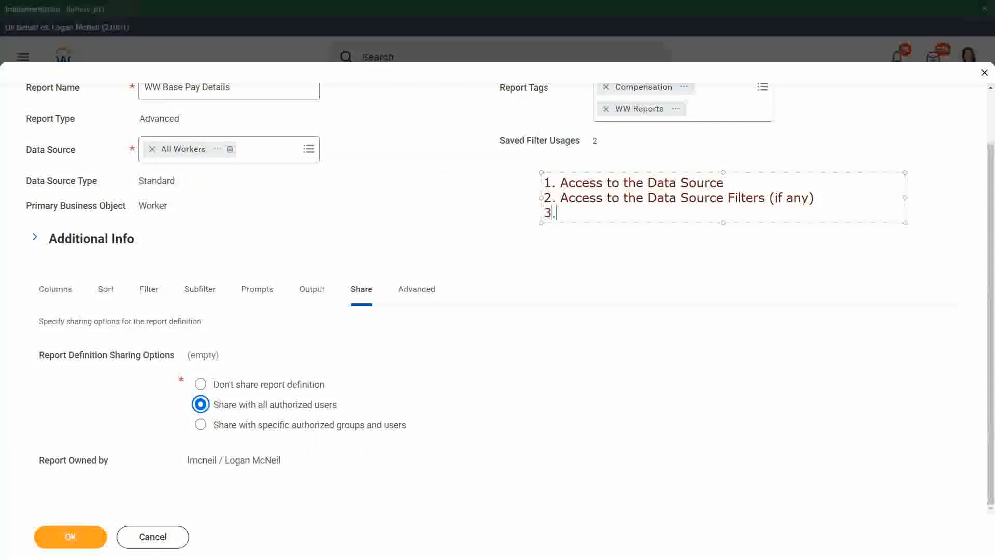
pyautogui.write(' Access to teh fields')
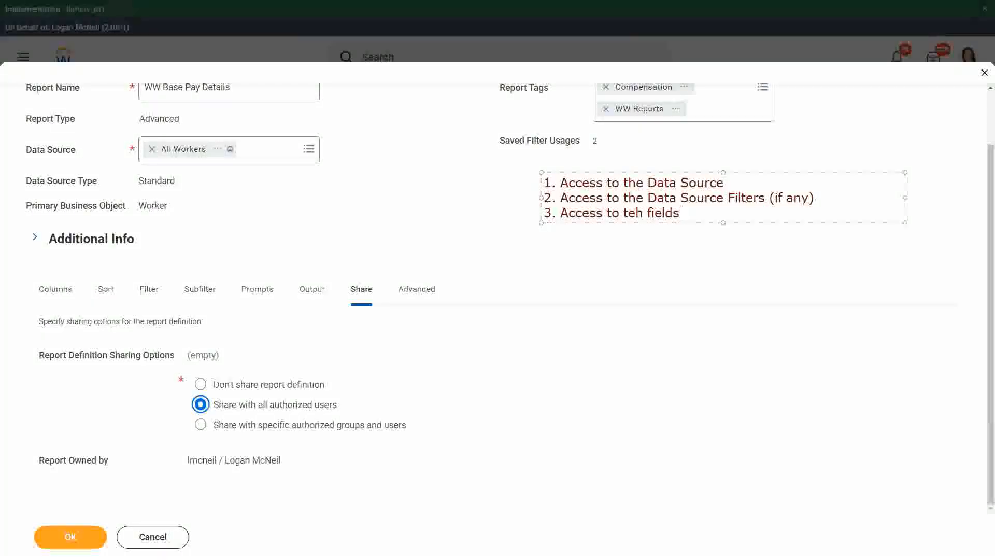
pyautogui.hotkey('shift', 'Left')
pyautogui.hotkey('shift', 'Left')
pyautogui.hotkey('shift', 'Left')
pyautogui.write('the')
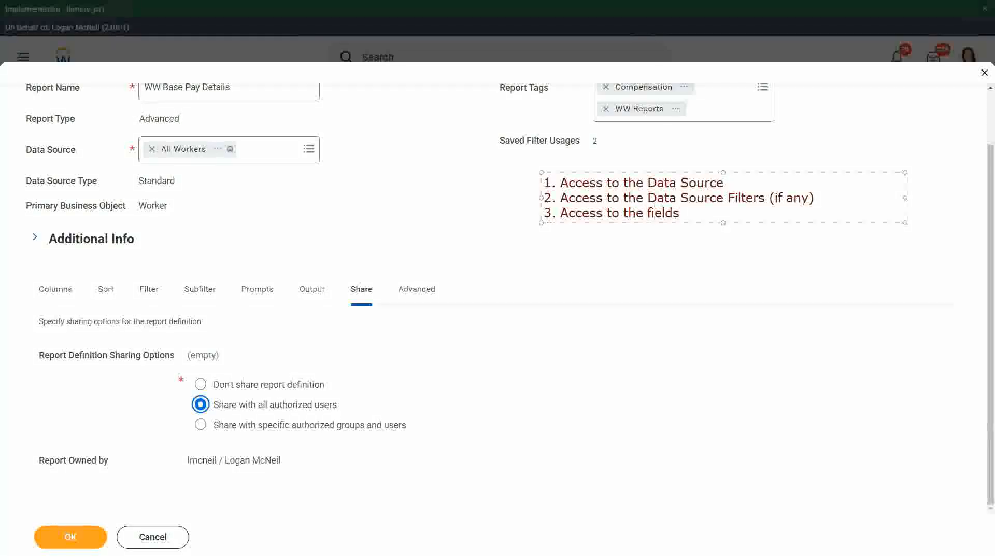
pyautogui.click(624, 212)
pyautogui.write('ALL')
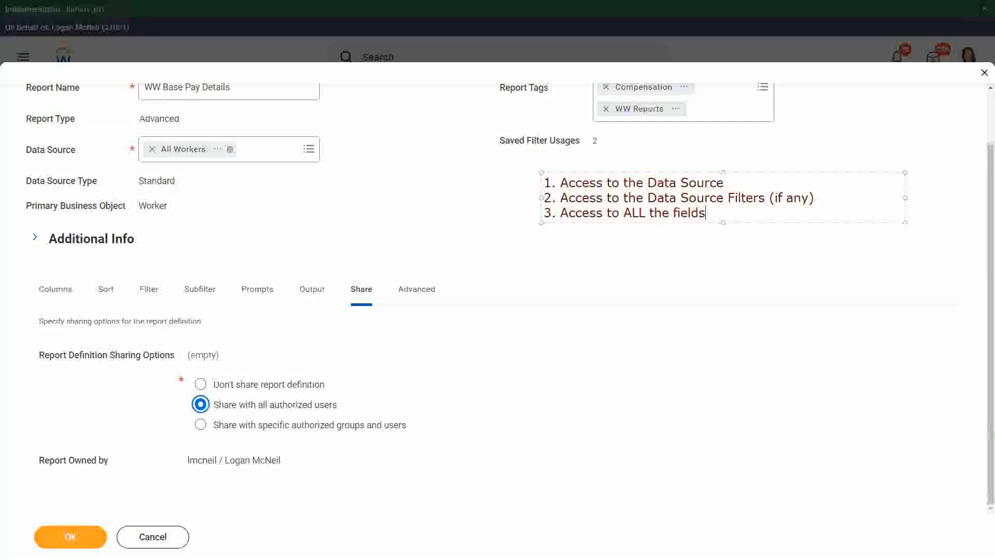
pyautogui.write('of the report')
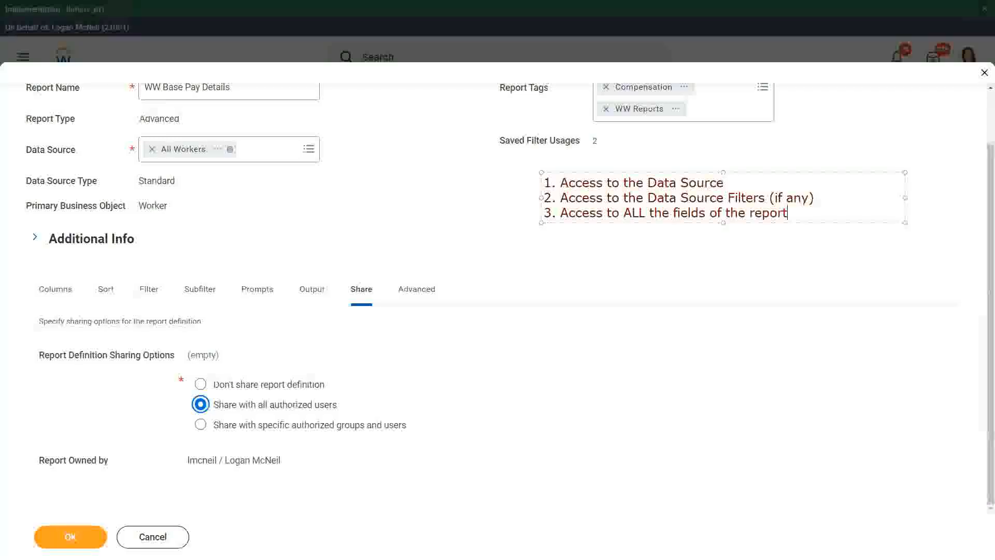
# Leave a blank line in the note and add "4. Access to the Domain : Manage:All Custom Reports".
pyautogui.press('Return')
pyautogui.press('Return')
pyautogui.write('4. Acc')
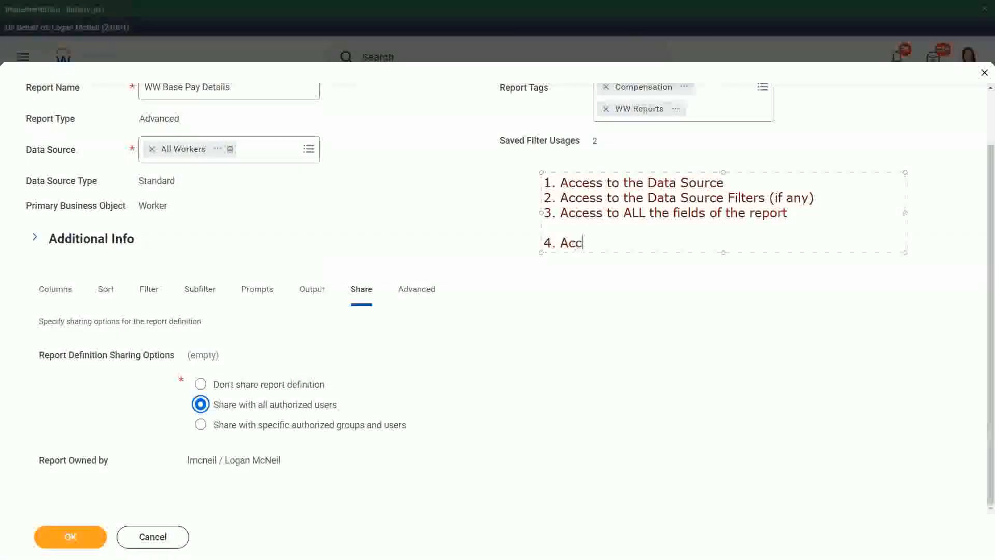
pyautogui.write('ess to the Do')
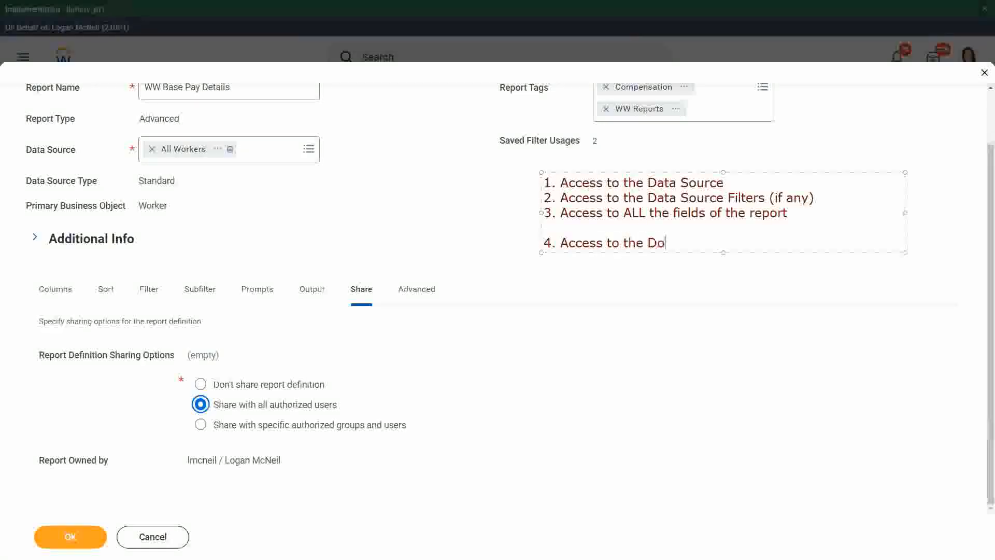
pyautogui.write('main : Manage:')
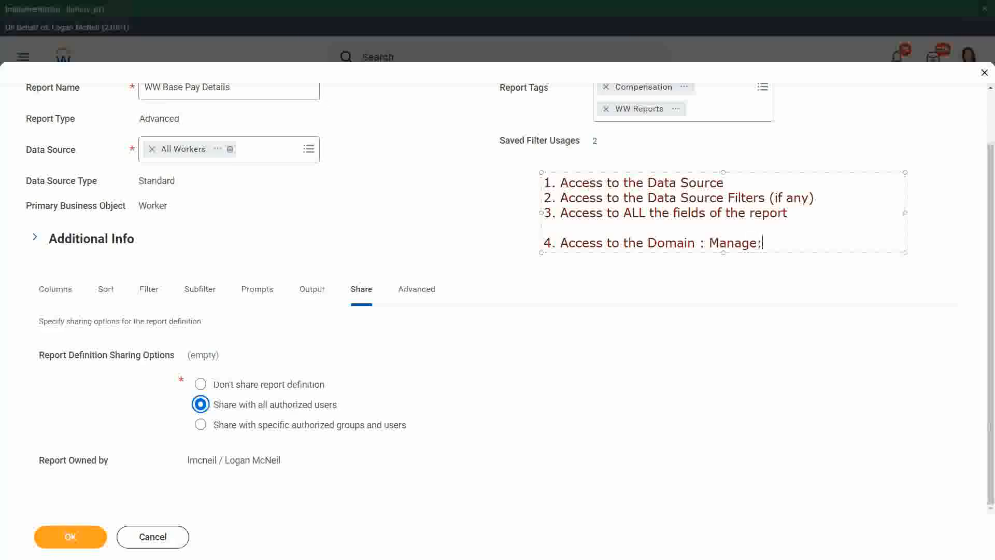
pyautogui.write('All Custom Re')
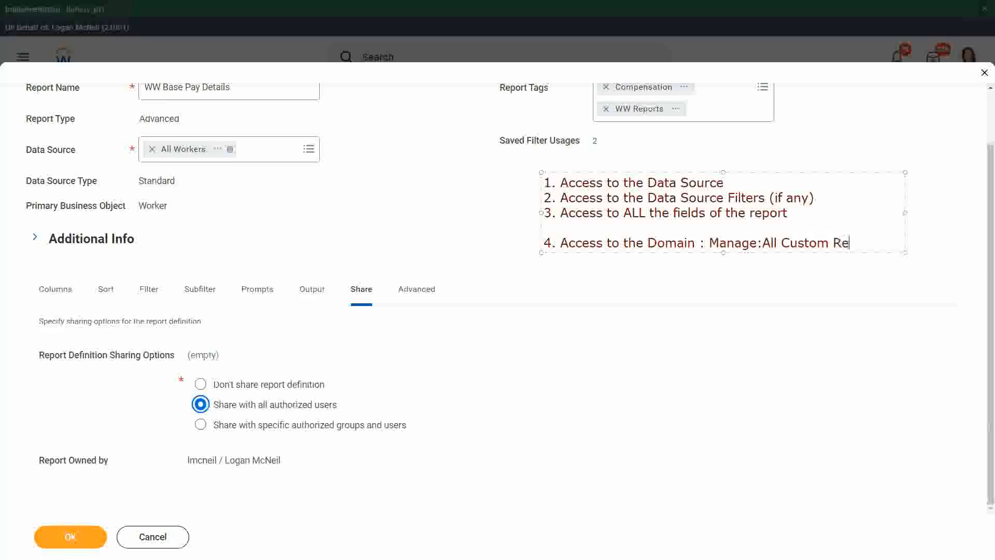
pyautogui.write('ports')
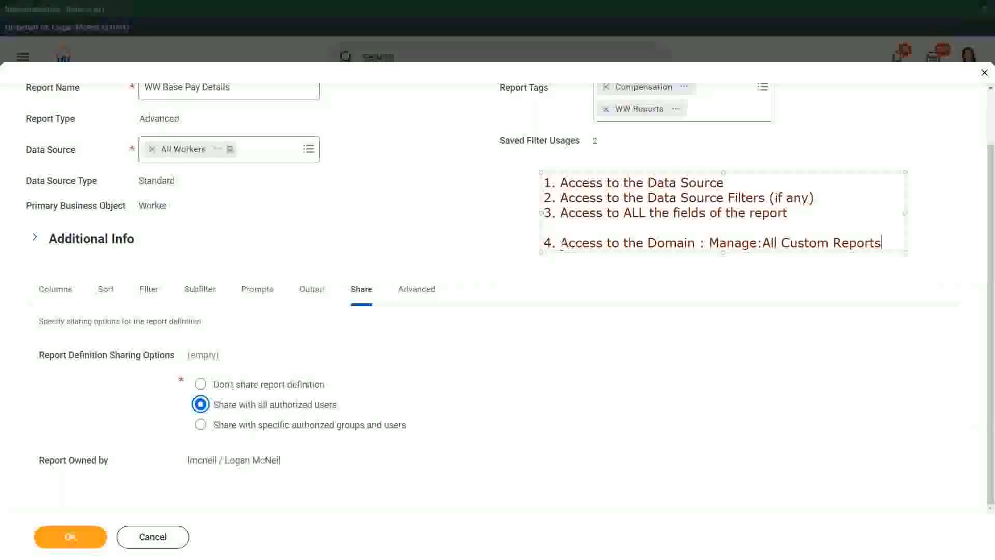
# Insert "View" before "Access" in the note's fourth item and widen the text box so the item fits one line.
pyautogui.click(562, 244)
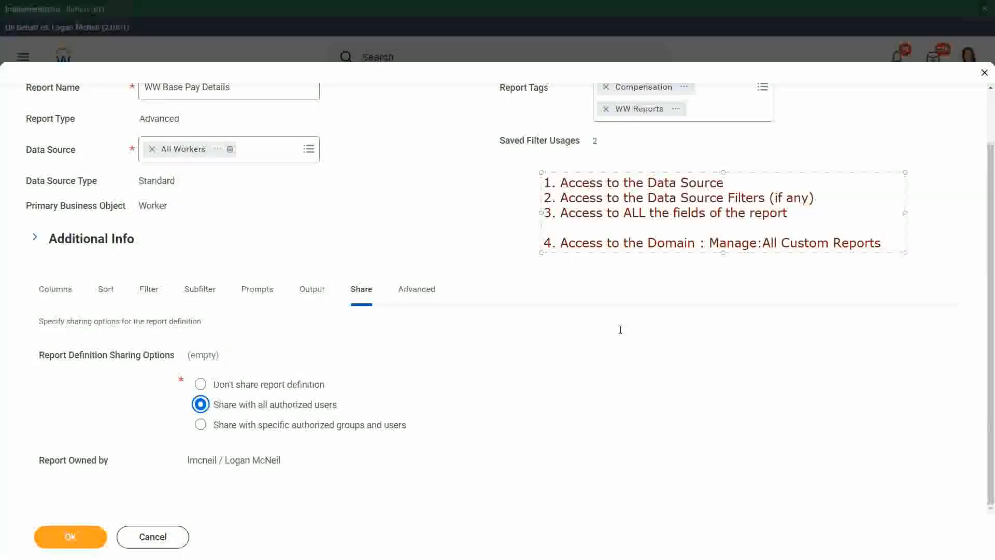
pyautogui.write('View')
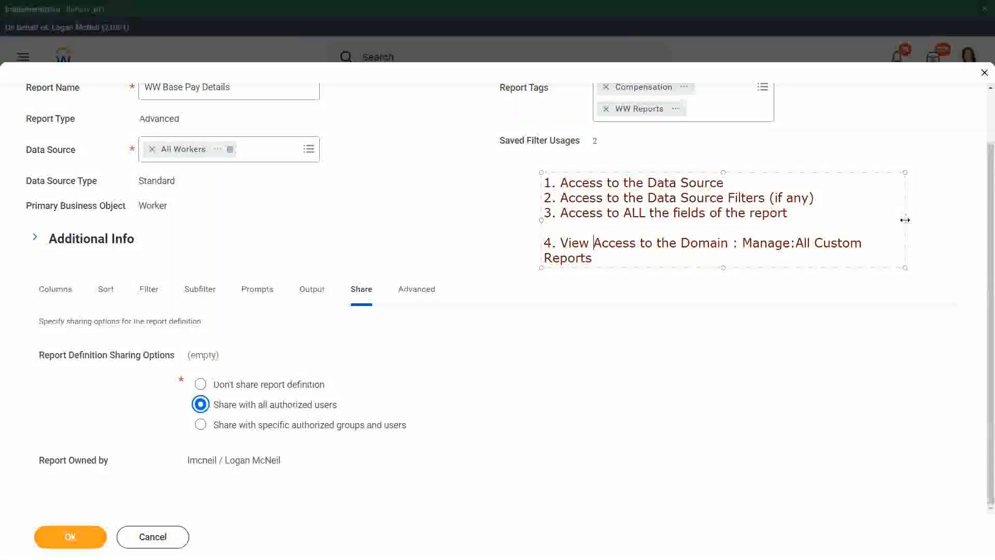
pyautogui.moveTo(905, 220); pyautogui.dragTo(938, 217)
pyautogui.click(802, 284)
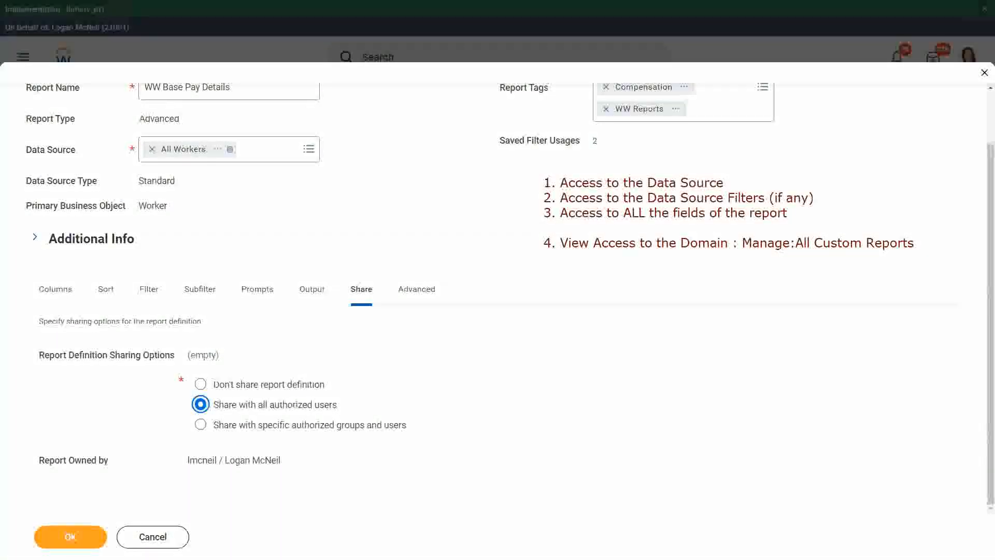
# Bracket the four notes and draw arrows to the report name and the Share with all authorized users option, underlining "authorized".
pyautogui.moveTo(530, 167)
pyautogui.mouseDown()
pyautogui.moveTo(517, 186)
pyautogui.moveTo(529, 257)
pyautogui.mouseUp()
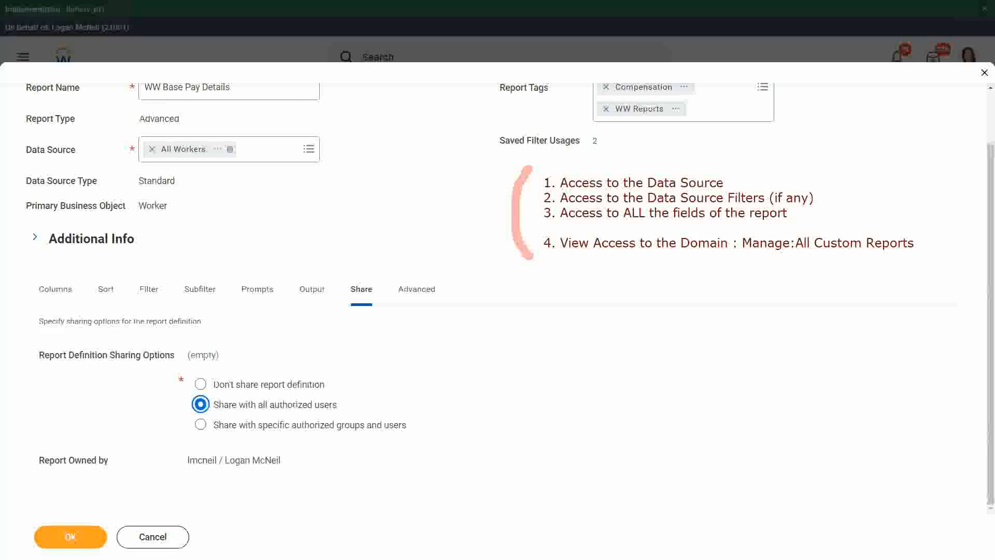
pyautogui.moveTo(511, 207); pyautogui.dragTo(237, 91)
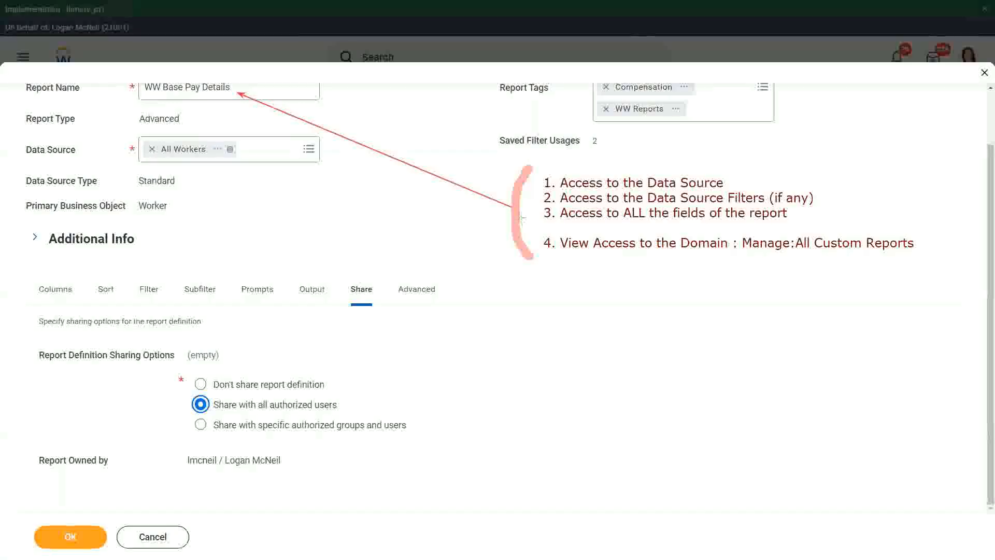
pyautogui.moveTo(511, 210); pyautogui.dragTo(469, 275)
pyautogui.moveTo(394, 332)
pyautogui.mouseDown()
pyautogui.moveTo(314, 403)
pyautogui.moveTo(290, 399)
pyautogui.mouseUp()
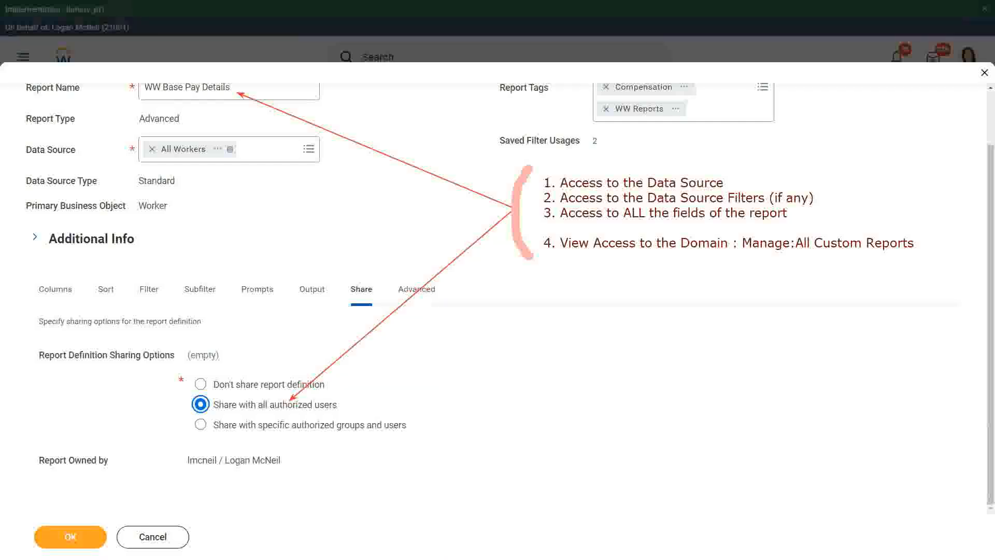
pyautogui.moveTo(265, 413); pyautogui.dragTo(315, 414)
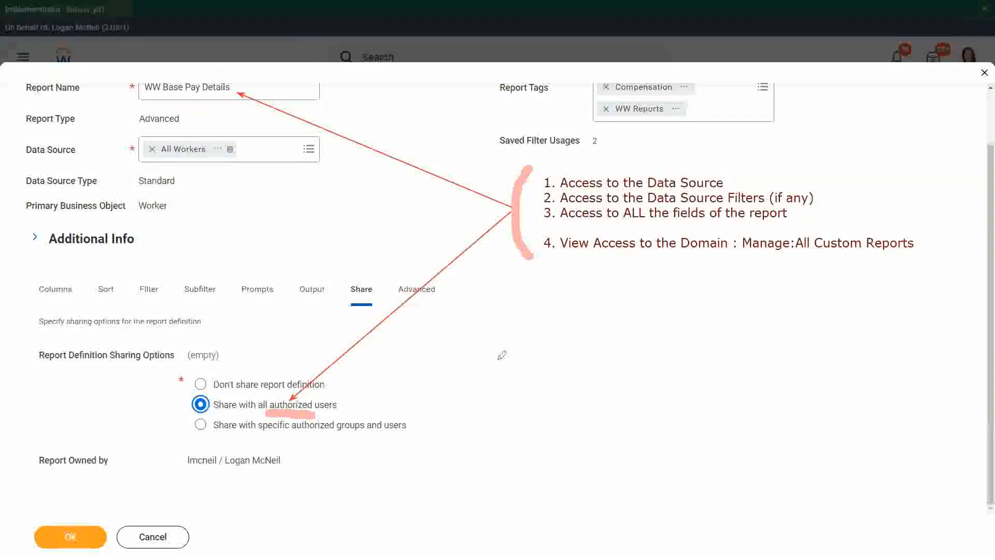